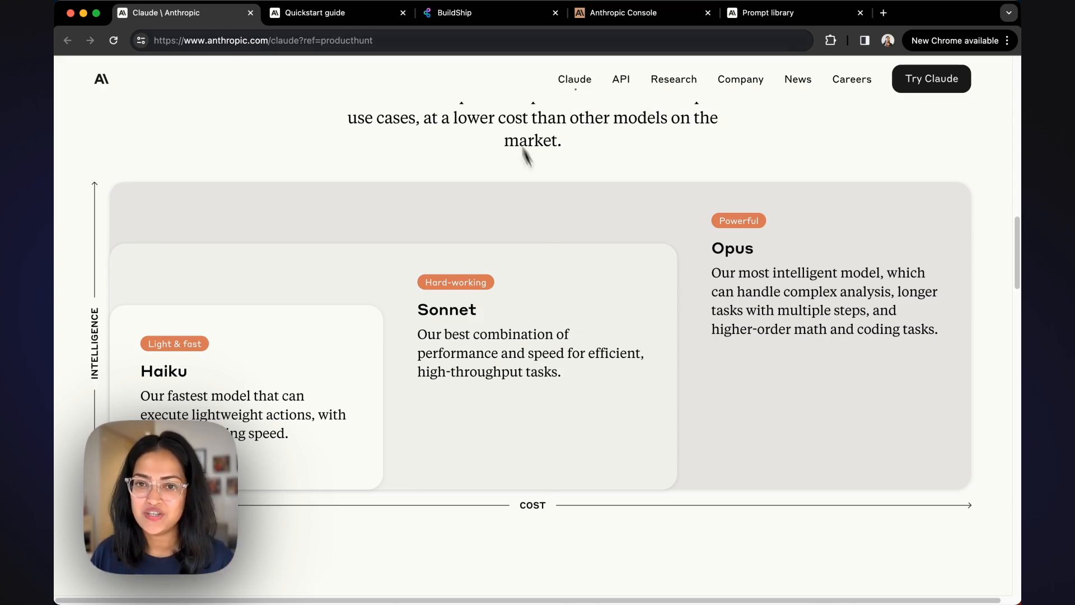
Switch to BuildShip and start adding an AI-generated node below the Rest API Call trigger
click(465, 15)
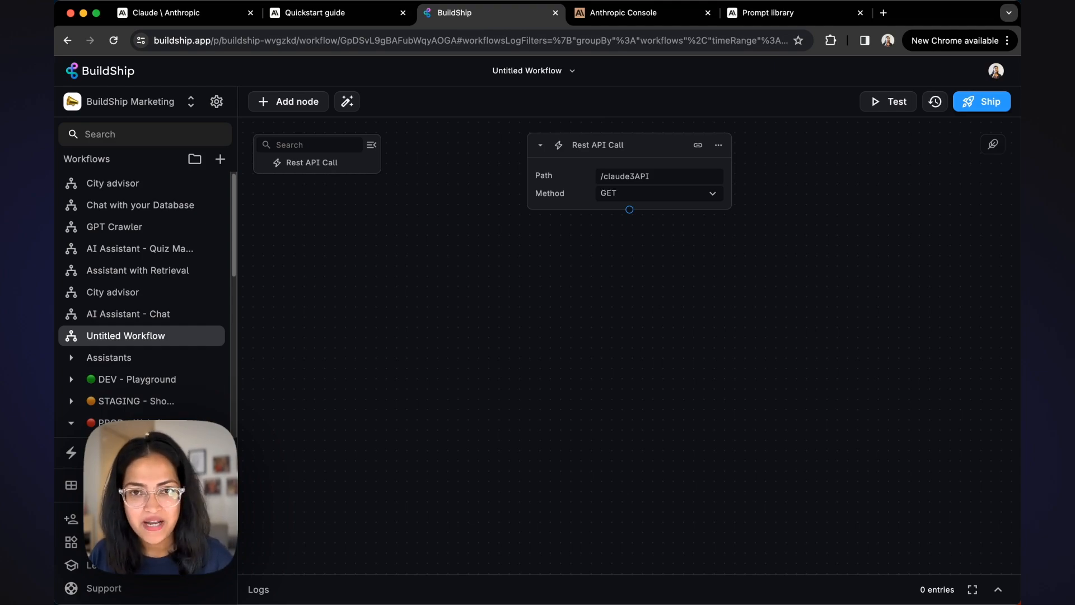
click(629, 209)
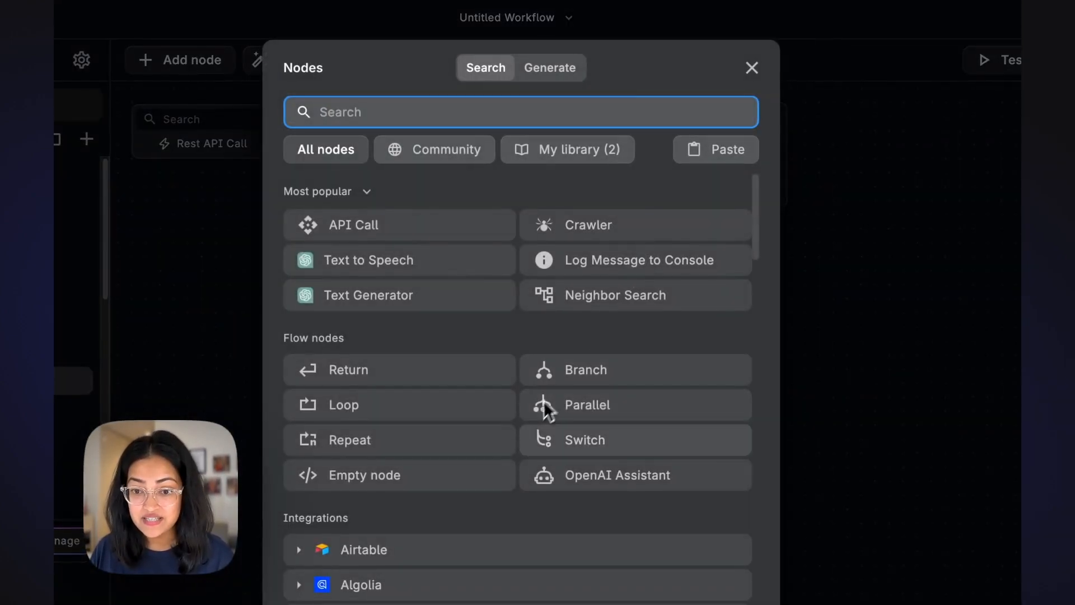
scroll(517, 485, down, 15)
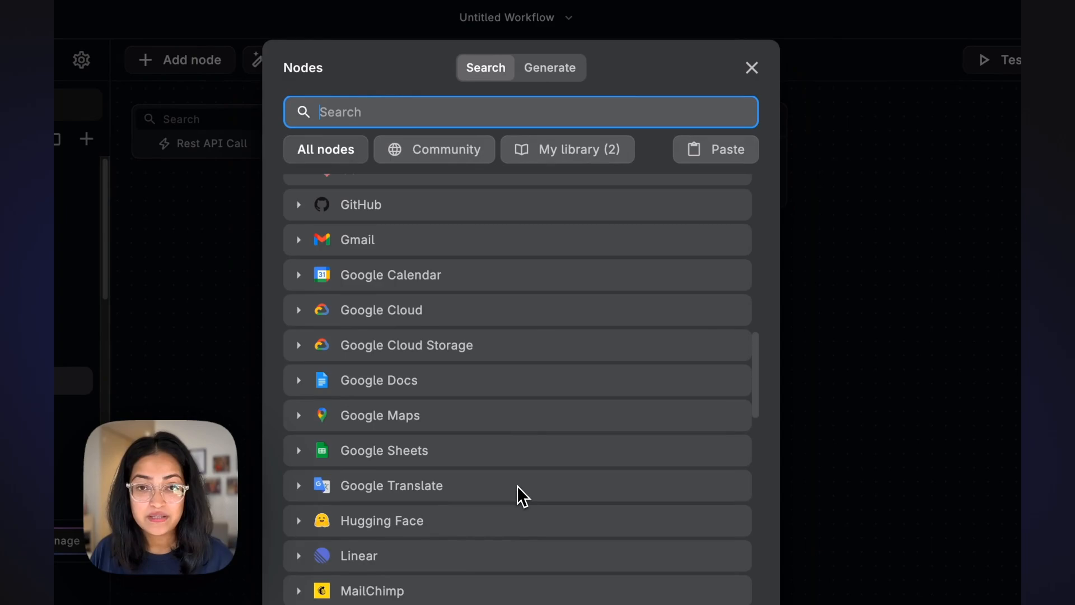
scroll(516, 486, up, 4)
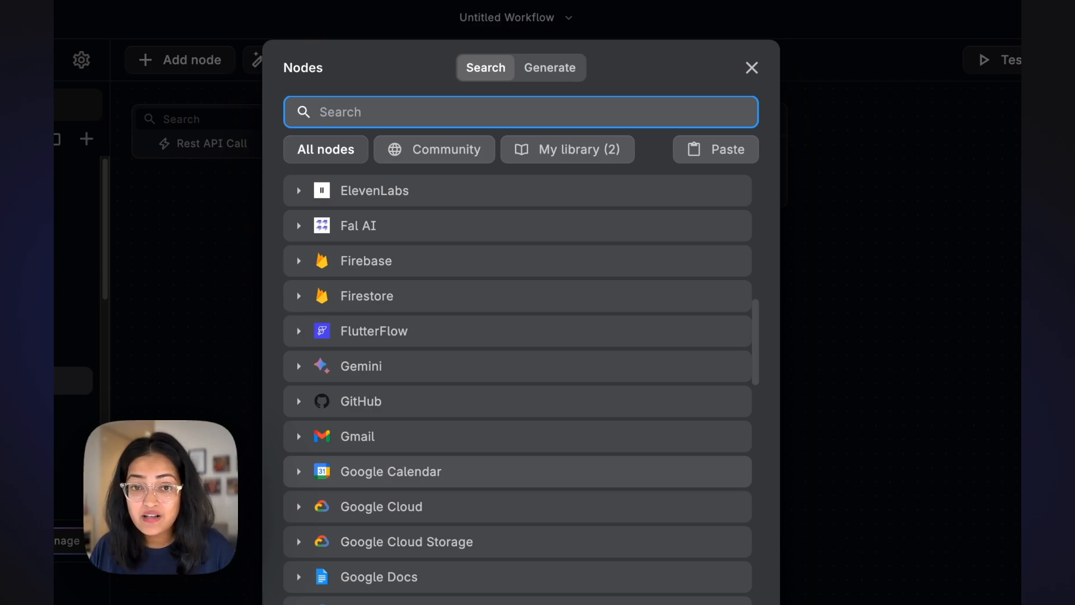
scroll(512, 490, up, 15)
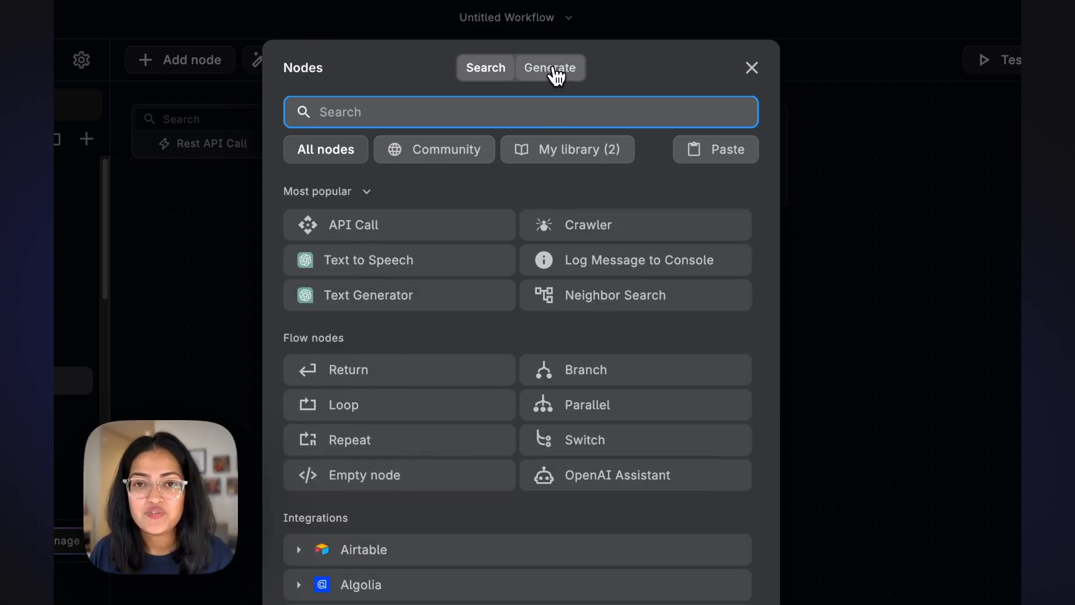
click(556, 72)
Describe what the new node is given as "system prompt, user prompt and api key"
click(437, 142)
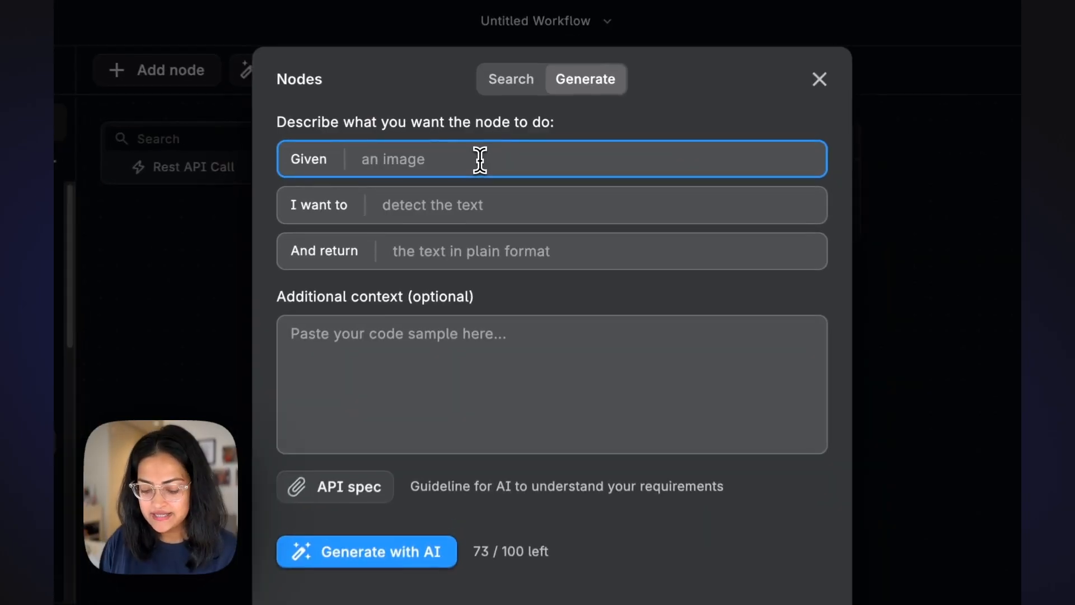
text(system prom)
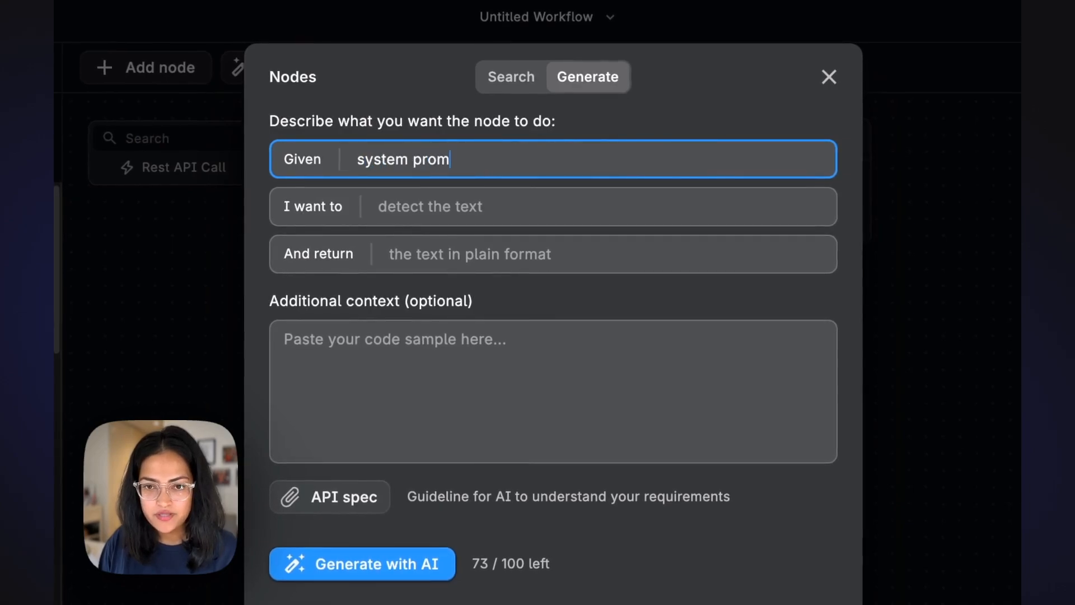
text(pt, user prom)
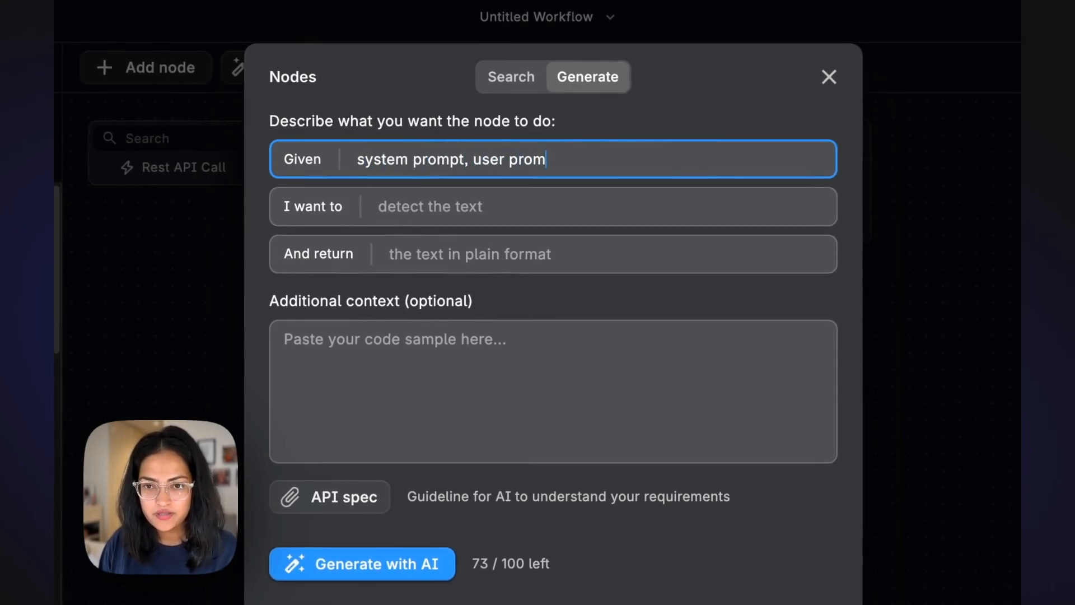
text(pt and api key)
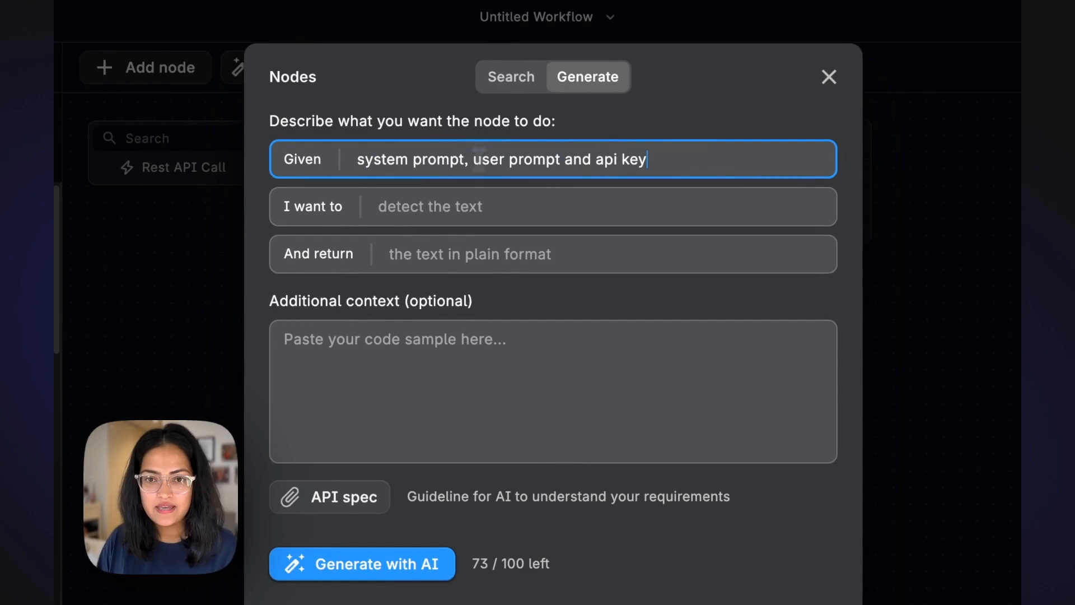
Set the node's task to "generate text using claude3" and its return description to "the generated text"
click(474, 207)
text(gne)
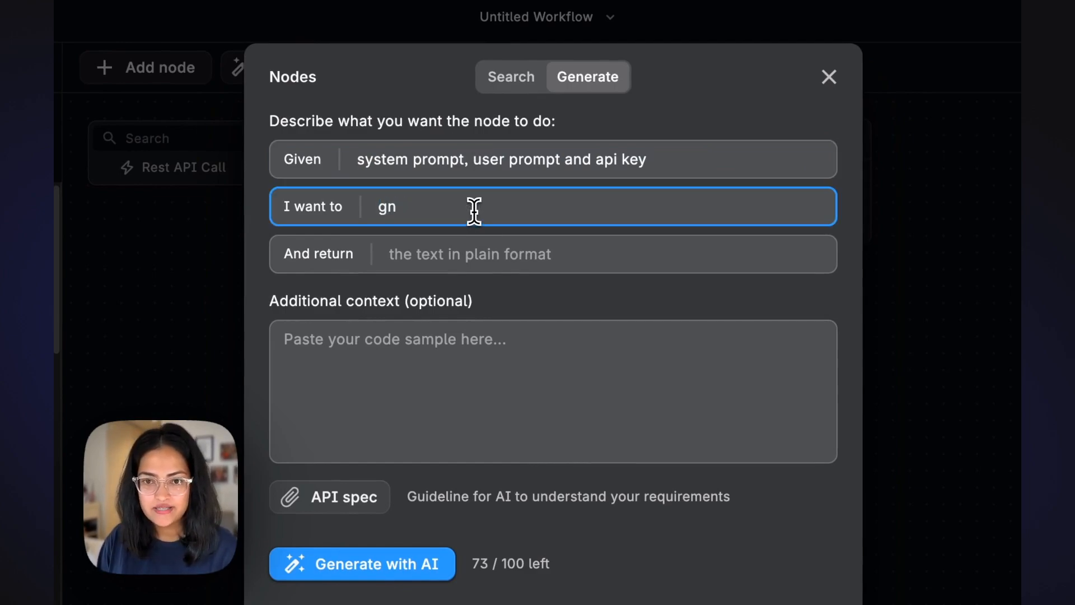
key(BackSpace)
text(enerate text using claude3)
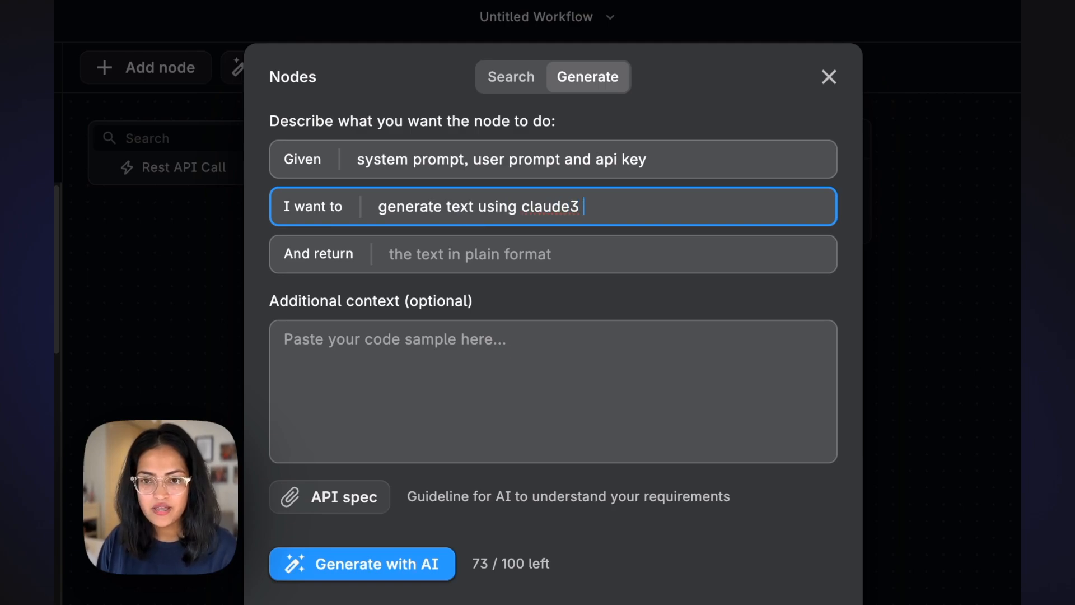
click(507, 266)
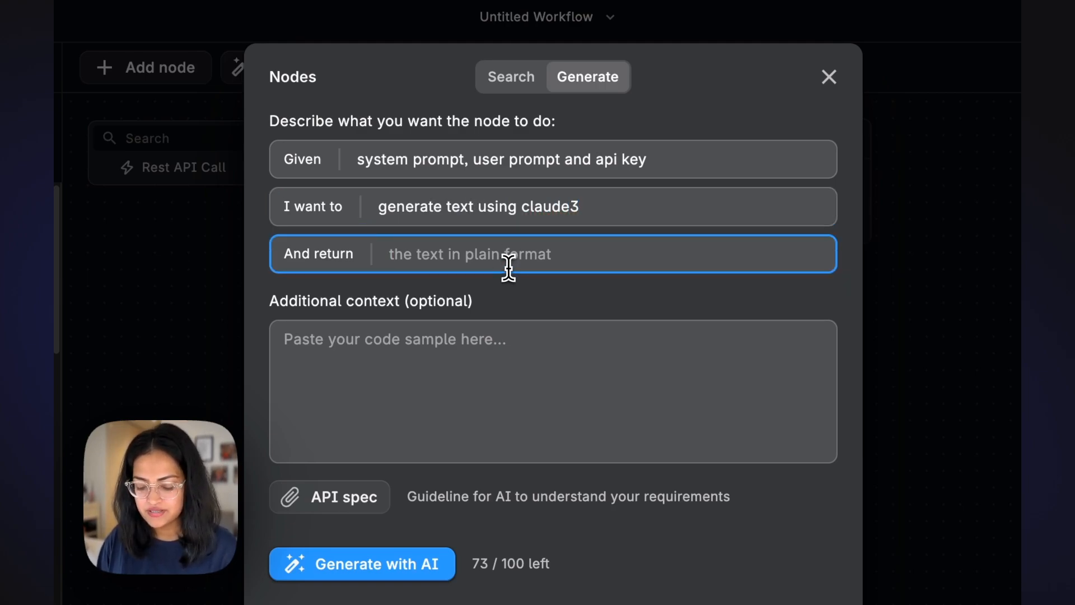
text(the generated )
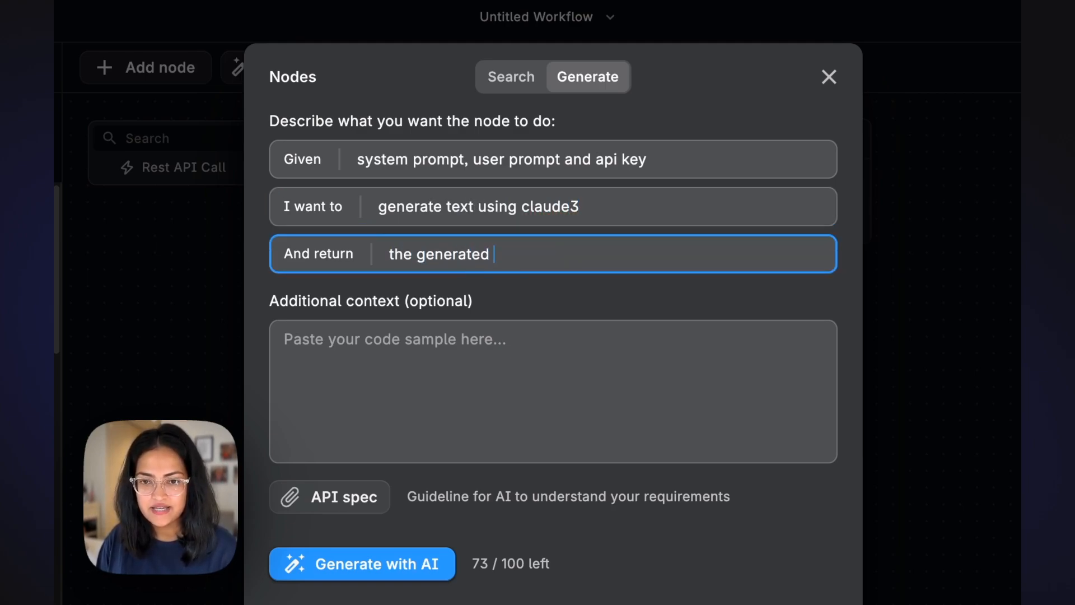
text(text)
Copy the TypeScript API request sample from the Culinary creator page in Anthropic's prompt library
click(570, 377)
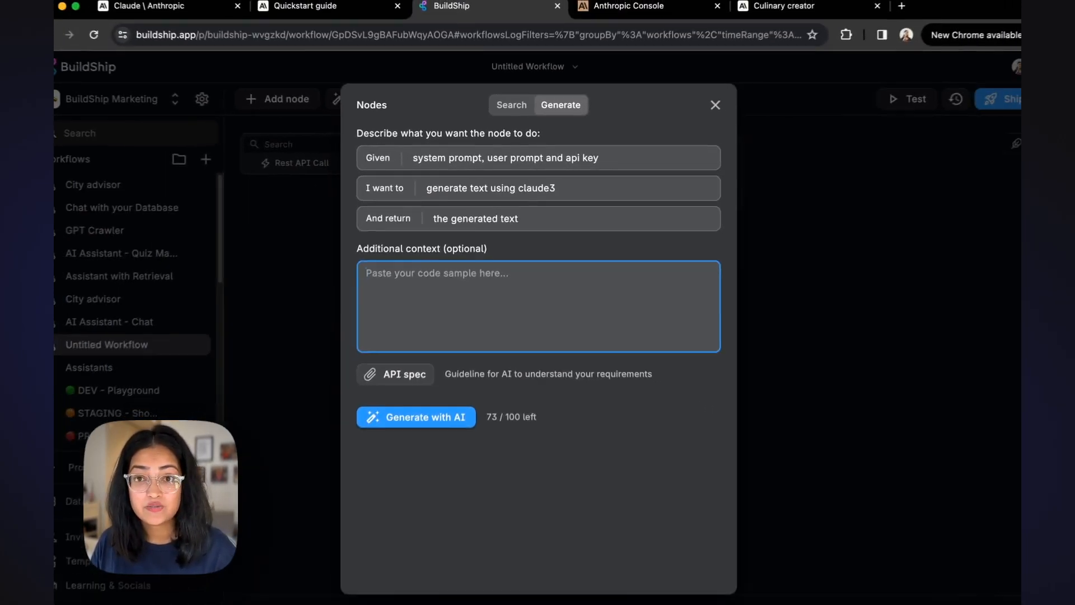
click(763, 14)
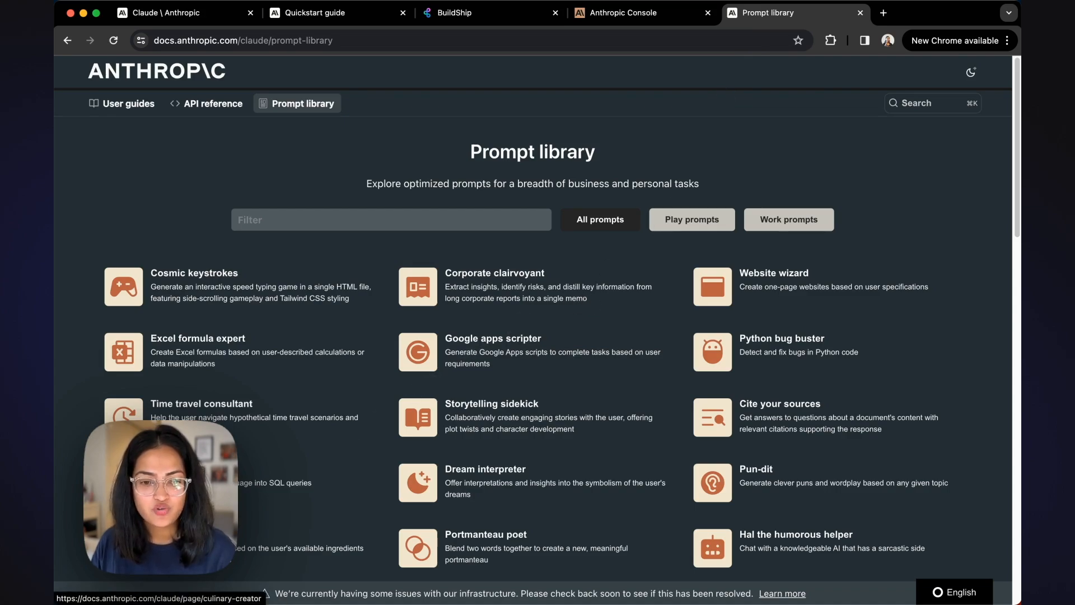
click(262, 552)
scroll(264, 562, down, 5)
scroll(264, 562, down, 10)
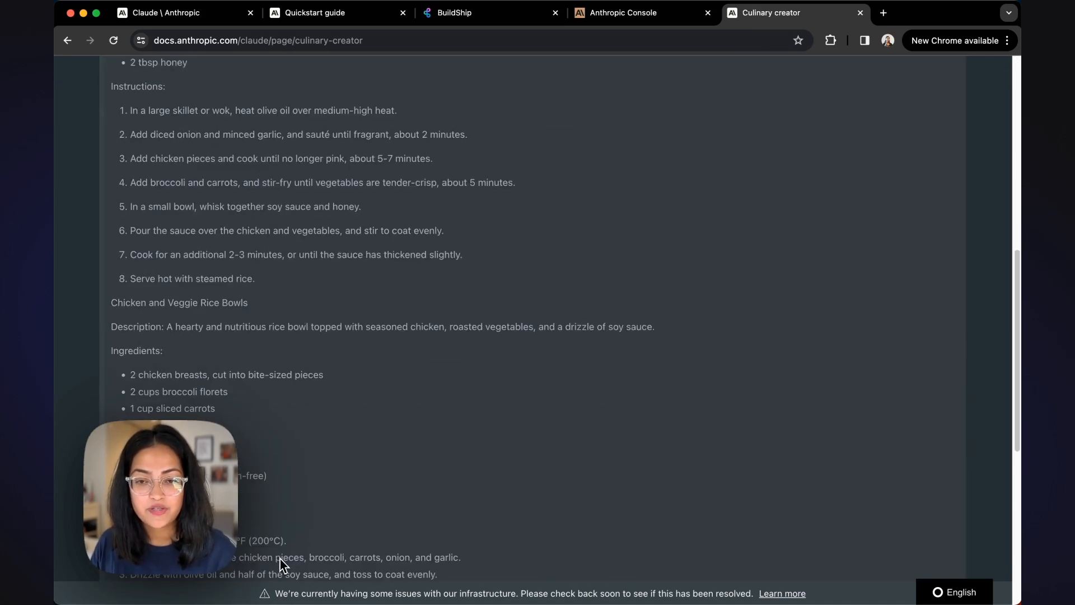
click(164, 335)
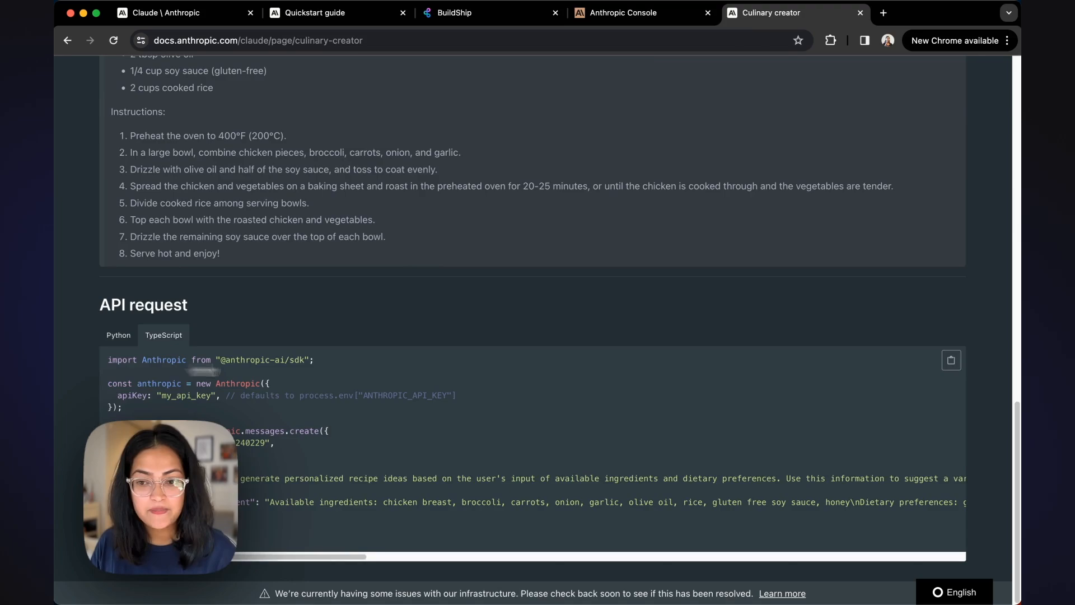
click(951, 360)
Paste the copied code sample as the node's additional context in BuildShip and generate the node with AI
click(462, 21)
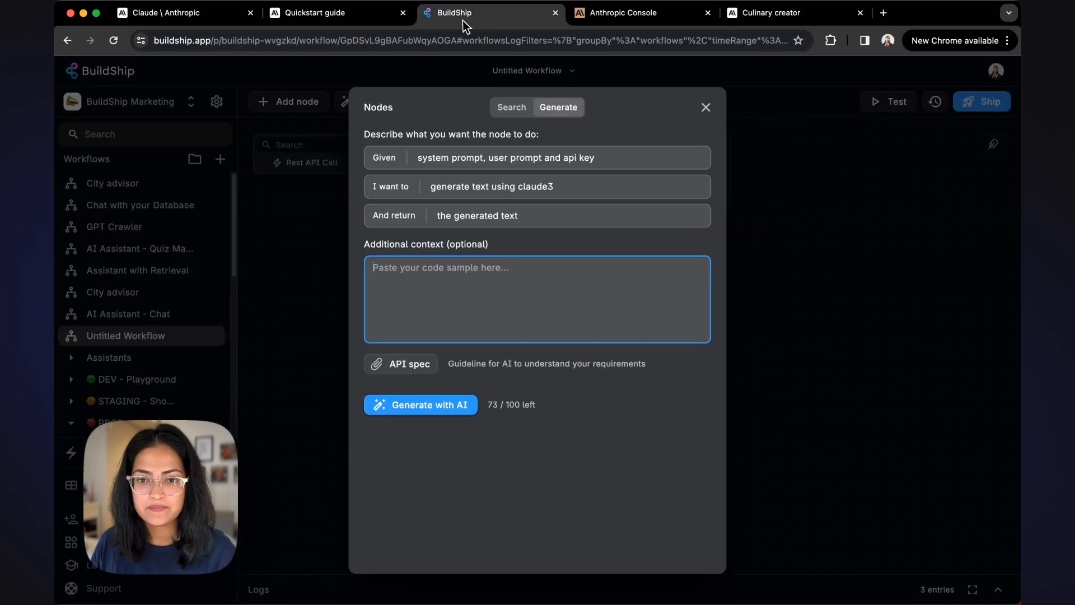
key(super+v)
click(444, 411)
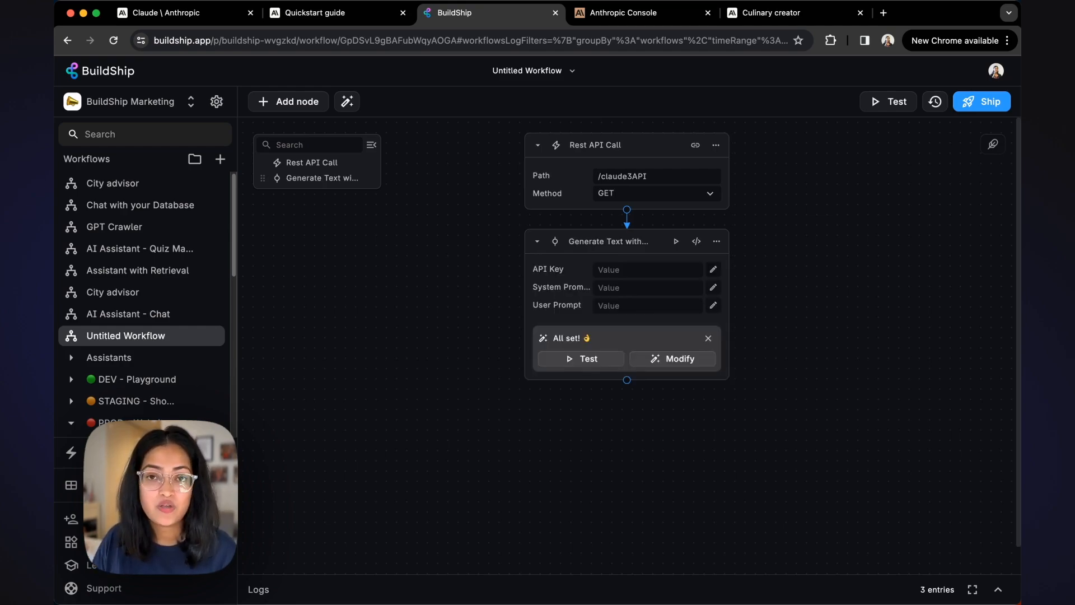
click(608, 270)
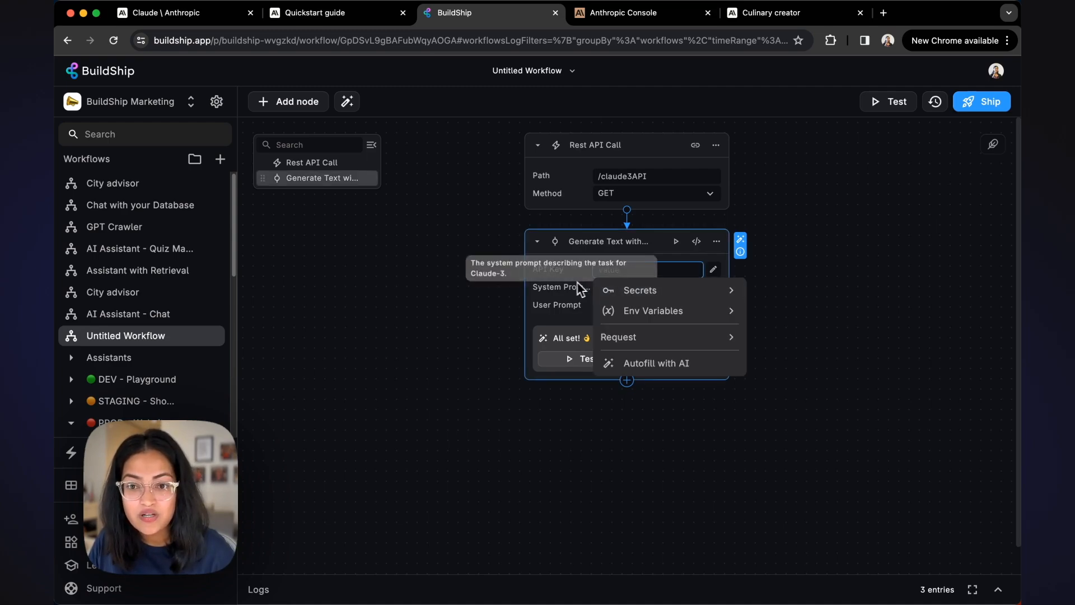
click(785, 273)
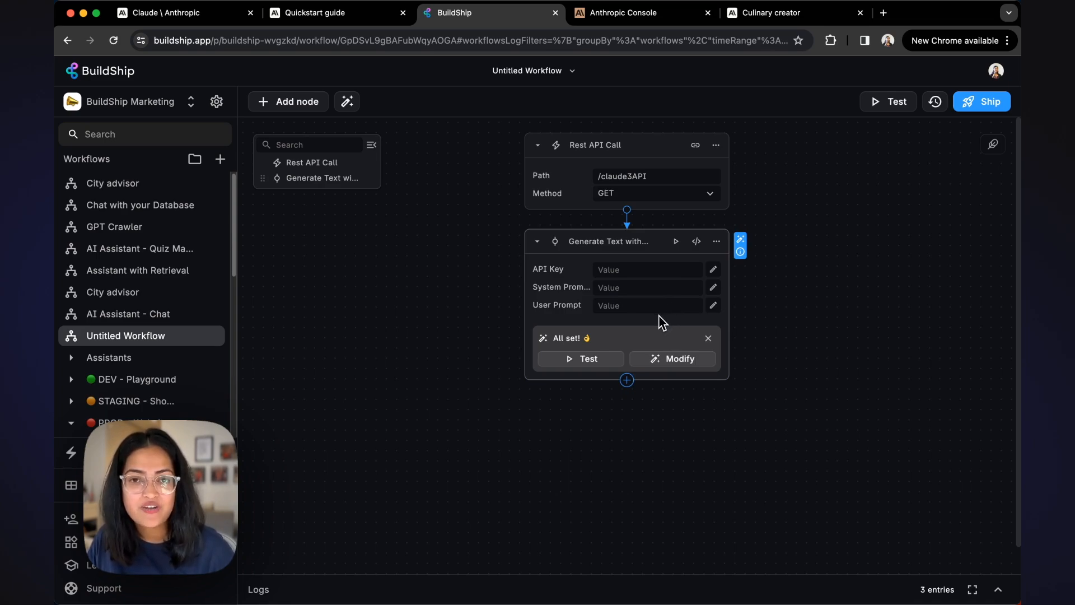
Insert two blank lines above the return statement in the text generation node's code and save the change
click(702, 245)
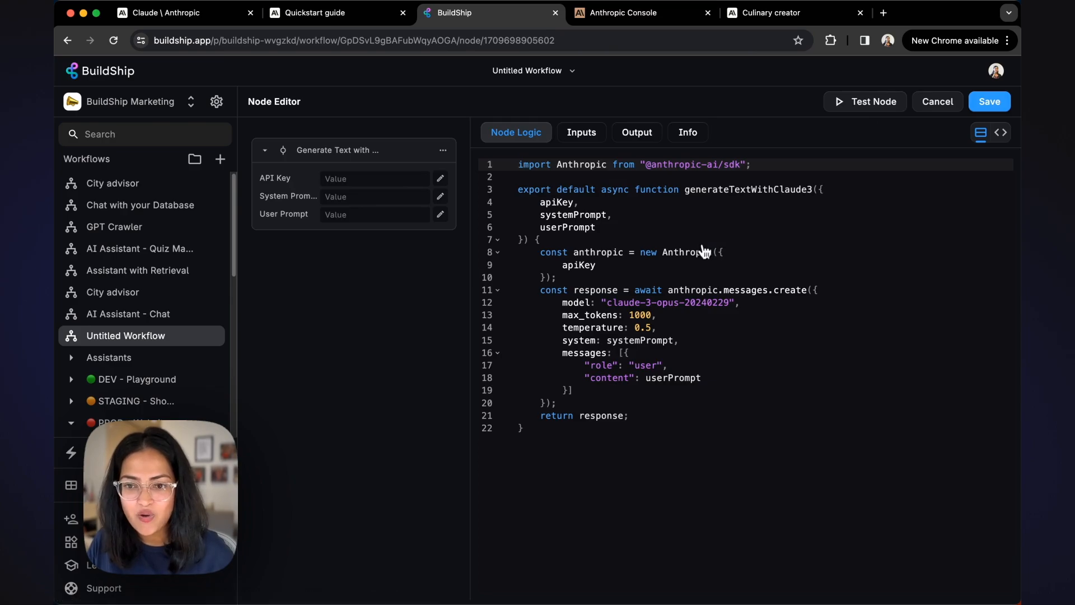
click(617, 391)
click(617, 404)
key(Return)
key(Return)
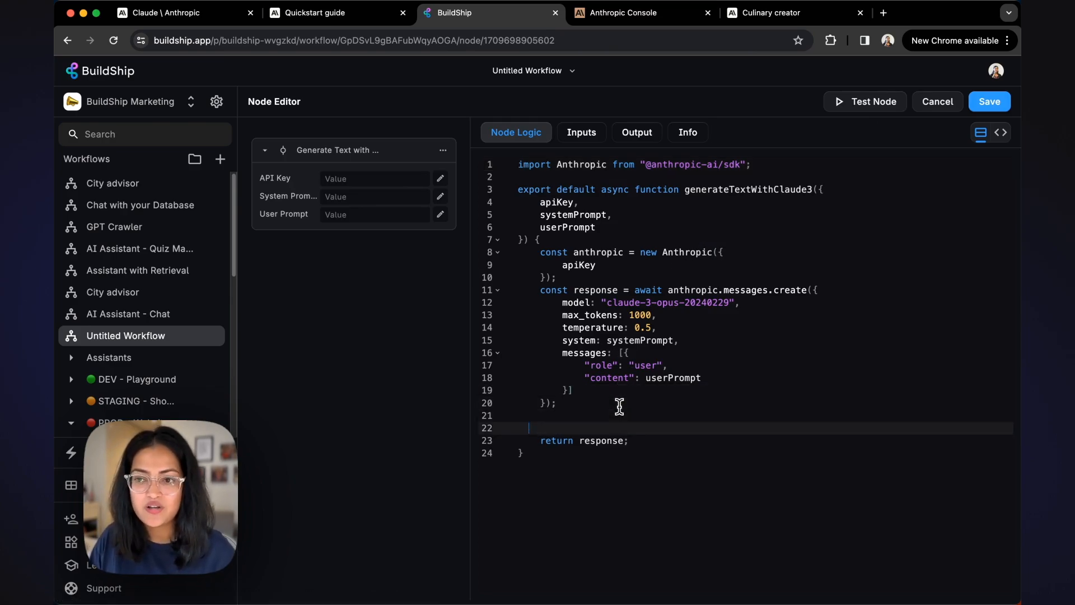
click(921, 110)
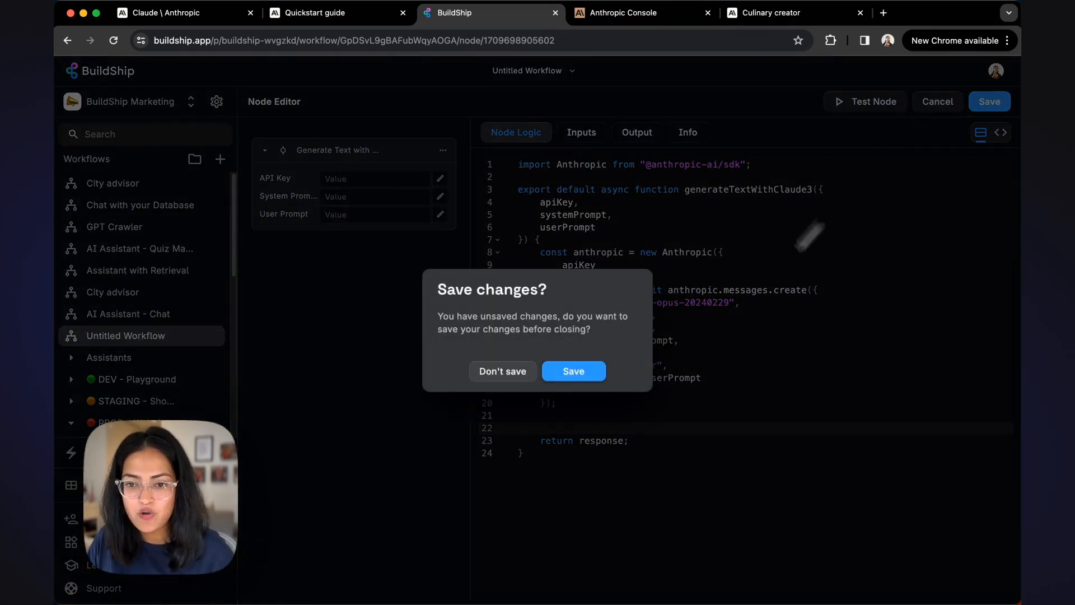
click(571, 374)
Open the API Key input's editor and review the stored keys in the Secret Manager
click(716, 273)
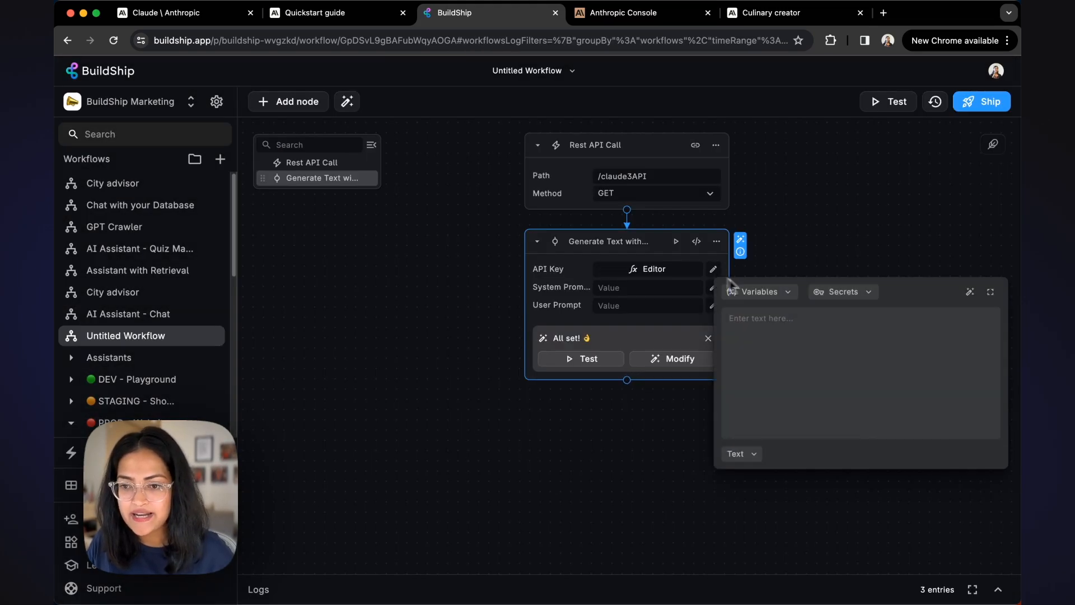
click(865, 298)
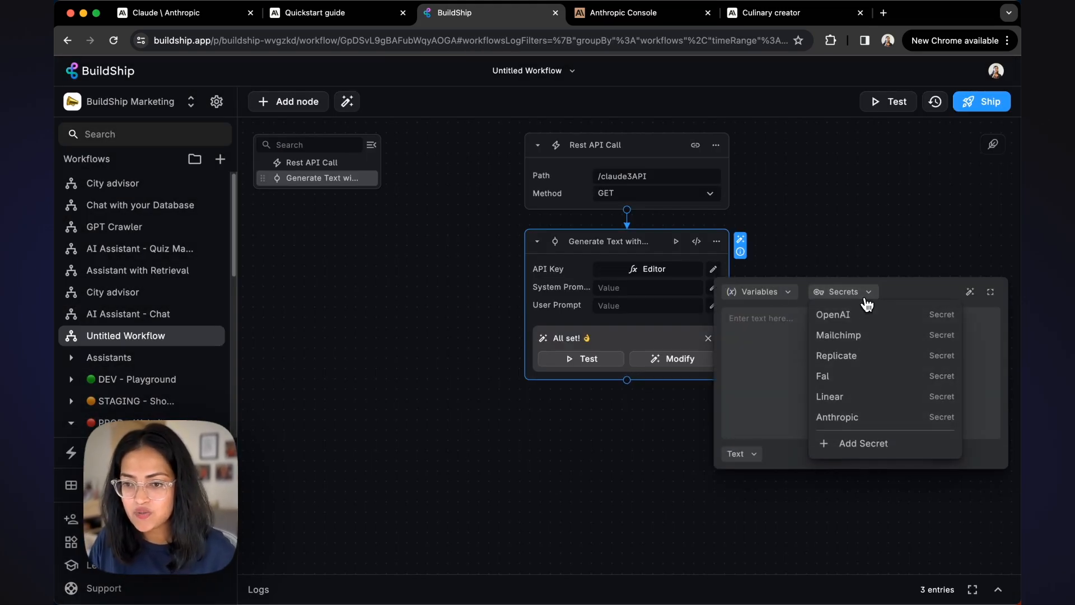
click(863, 445)
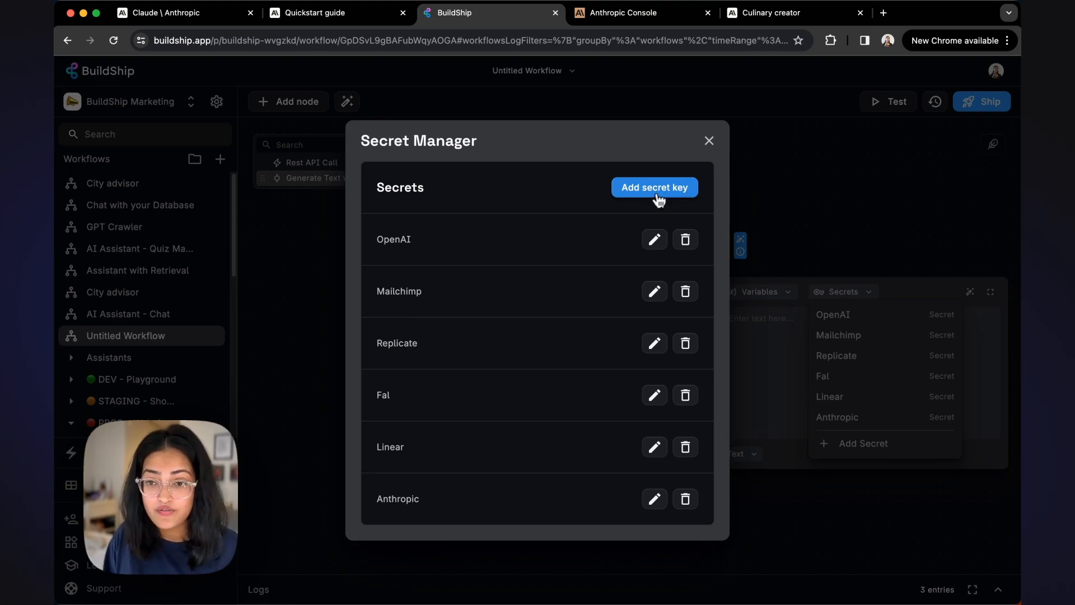
click(710, 141)
click(835, 271)
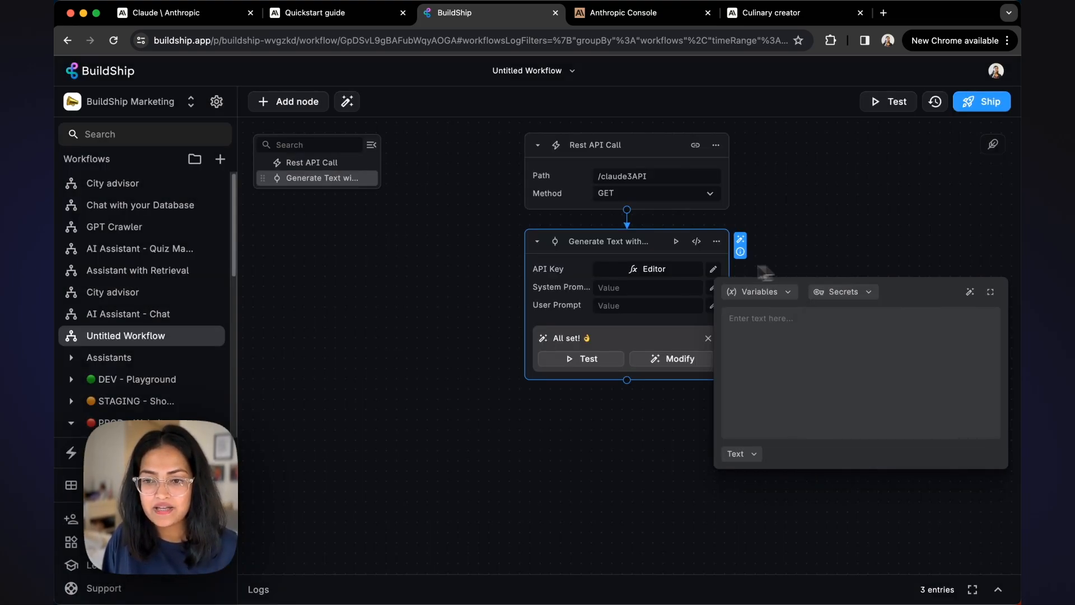
Set the node's API Key input to the stored Anthropic secret
click(823, 293)
click(857, 420)
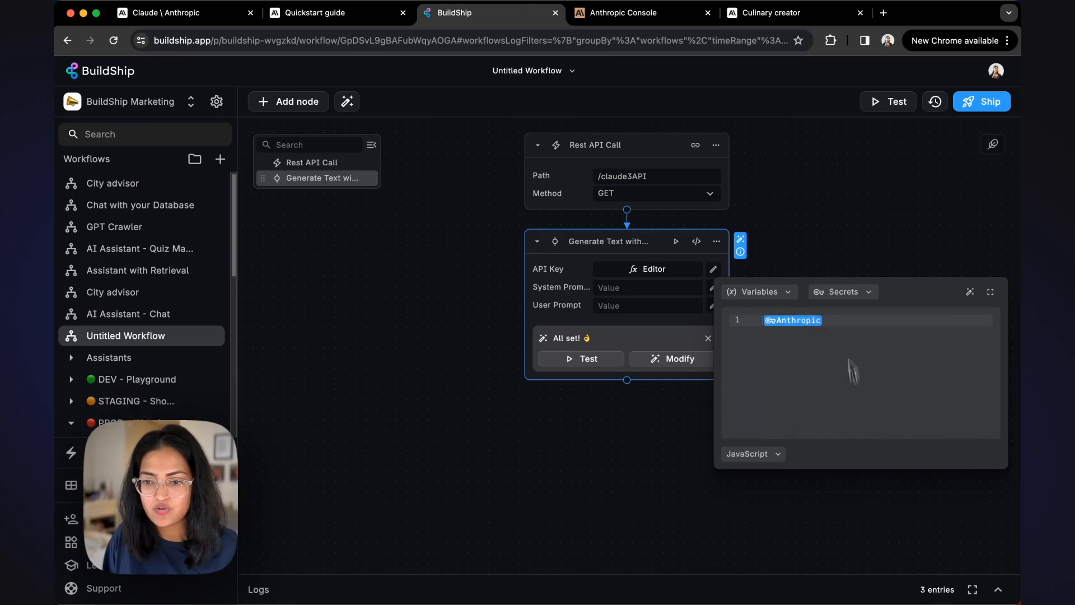
click(828, 252)
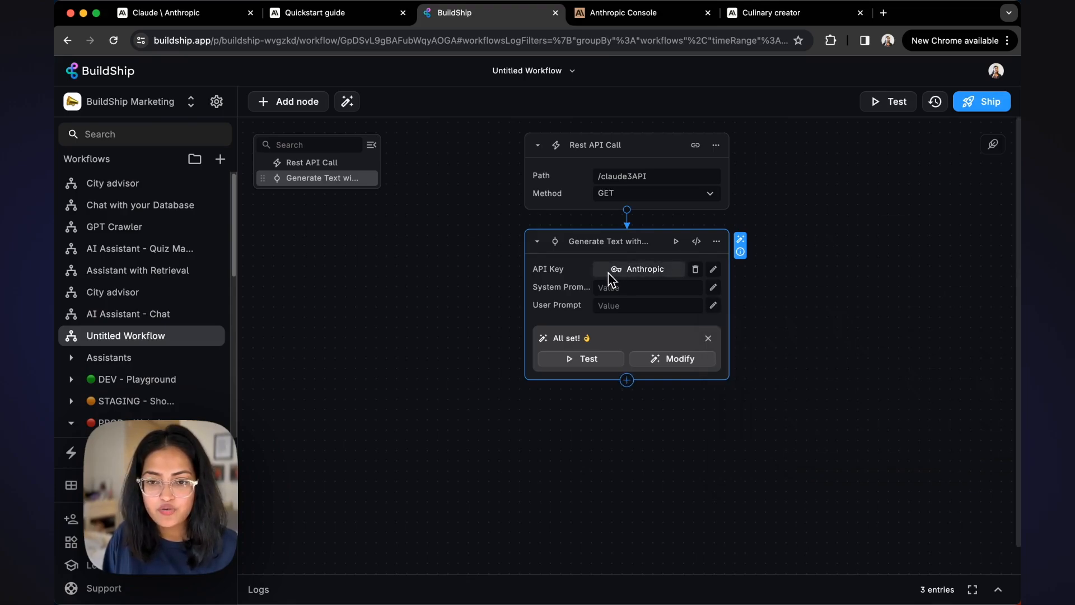
Copy the system prompt from the Culinary creator page into the node's System Prompt input and check it in the editor
click(768, 16)
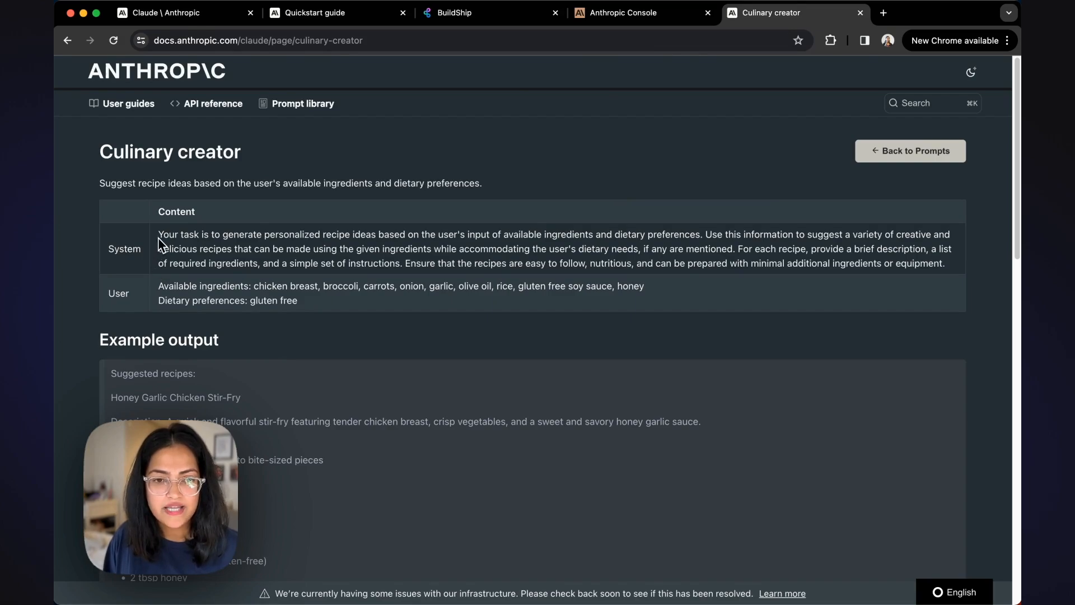
drag(159, 241, 947, 275)
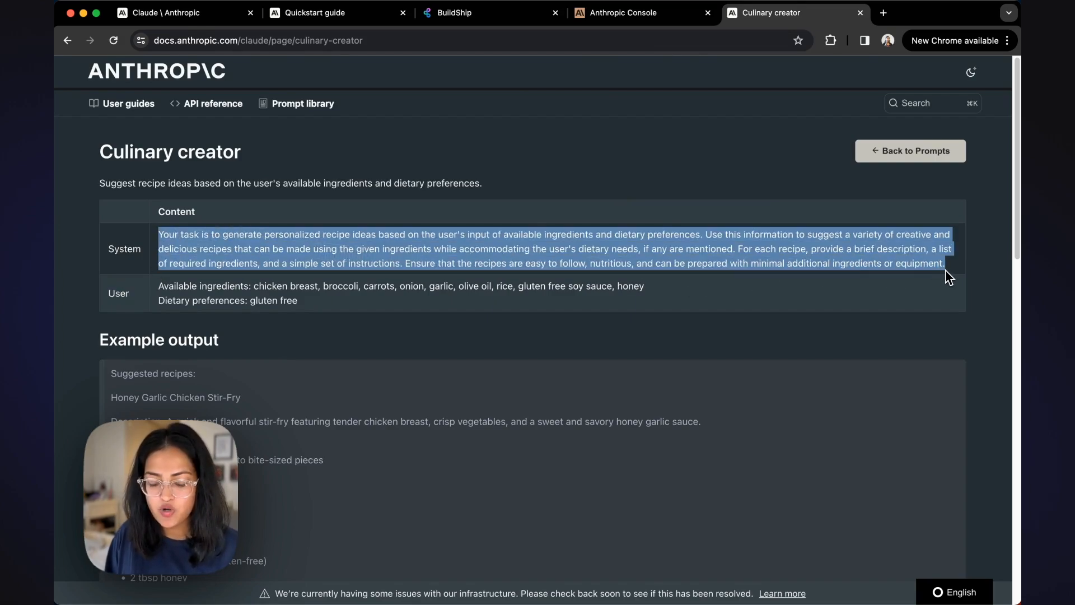
click(464, 16)
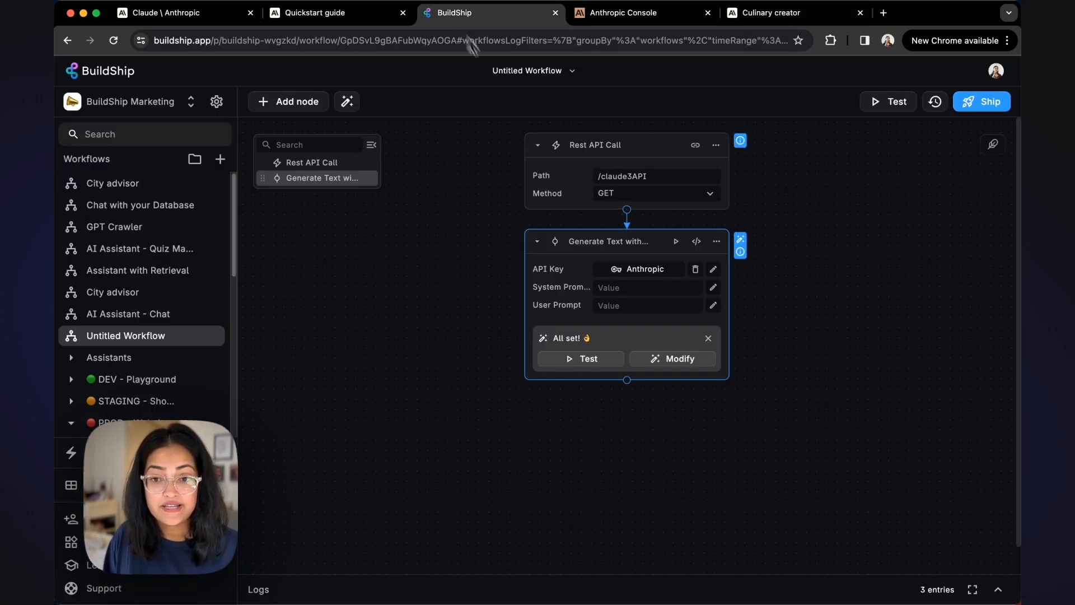
click(610, 289)
key(ctrl+v)
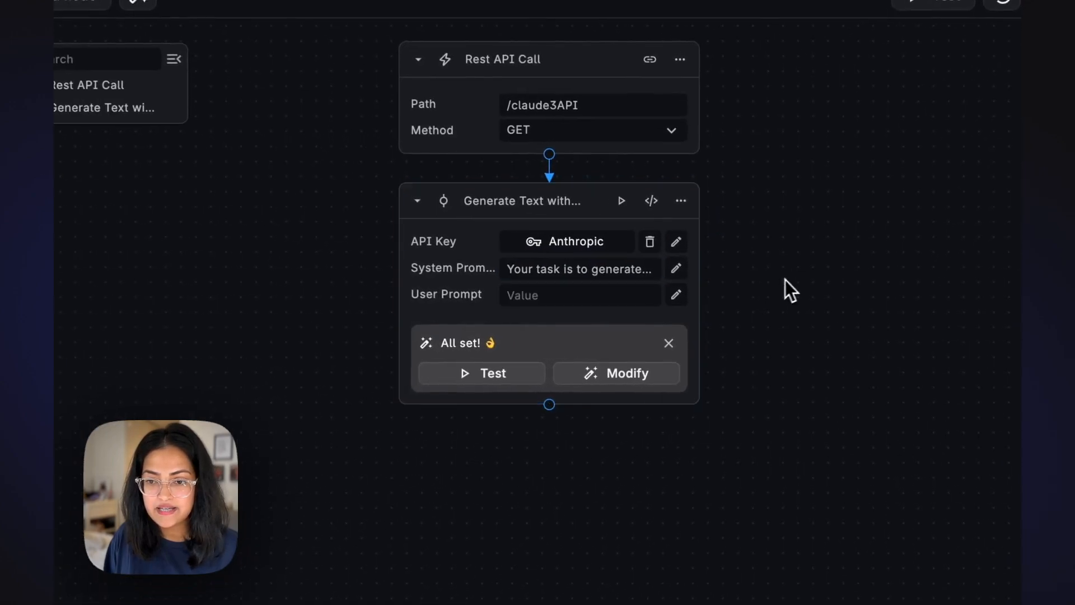
click(676, 268)
click(823, 245)
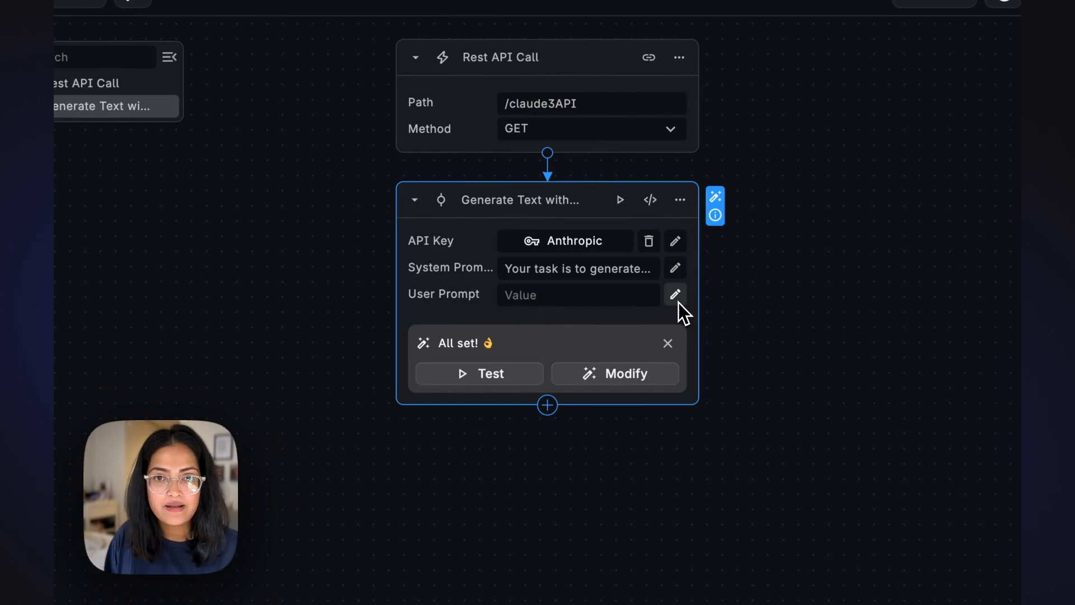
Set the text generation node's User Prompt input to the sample variable from the request body
click(629, 297)
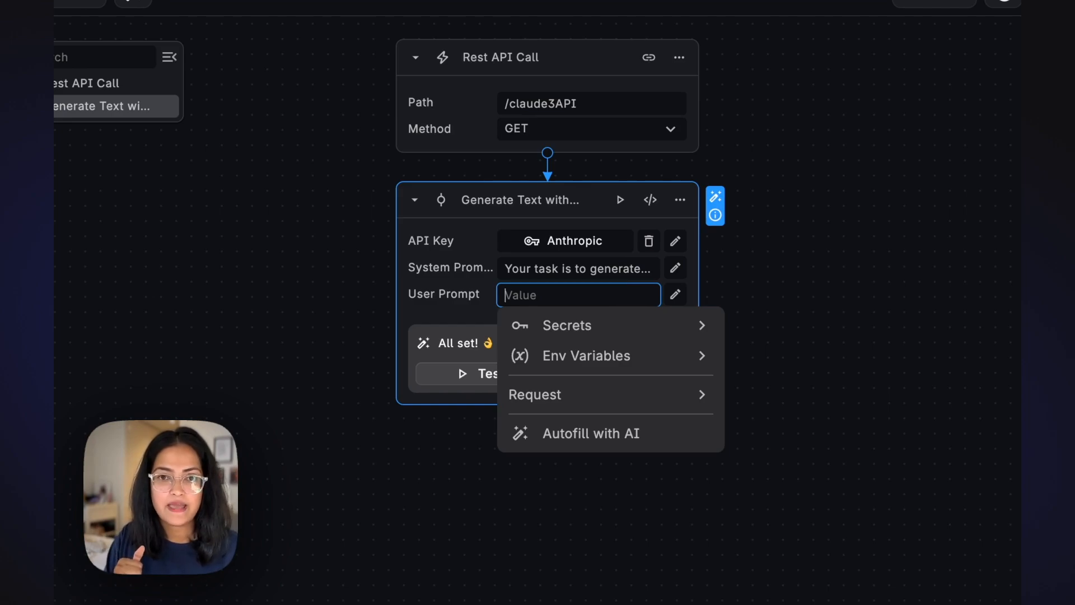
click(625, 408)
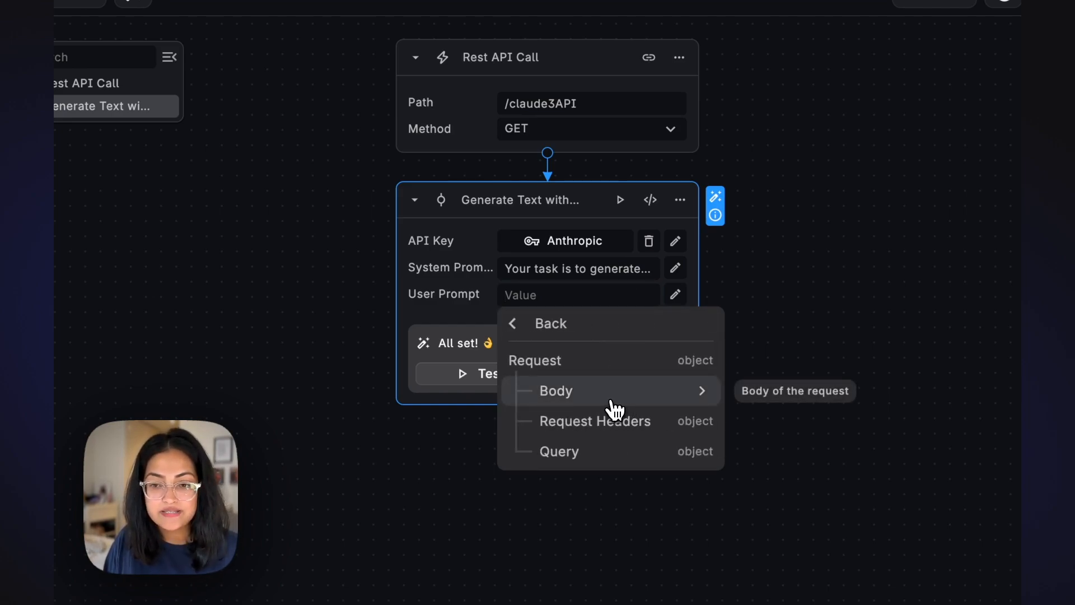
click(610, 402)
click(613, 405)
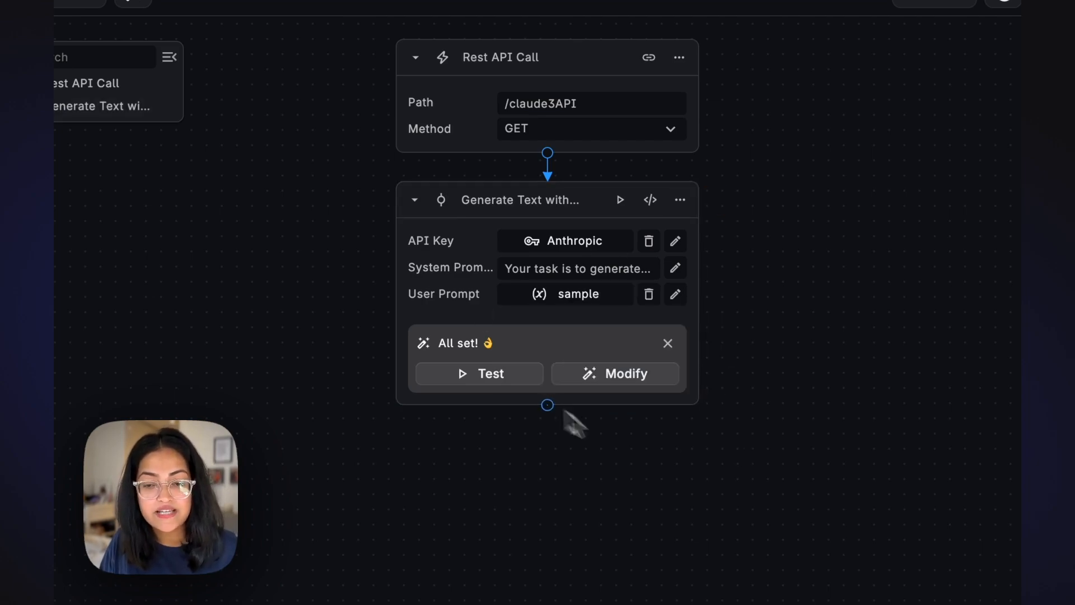
Add a Return node directly after the text generation node
click(574, 348)
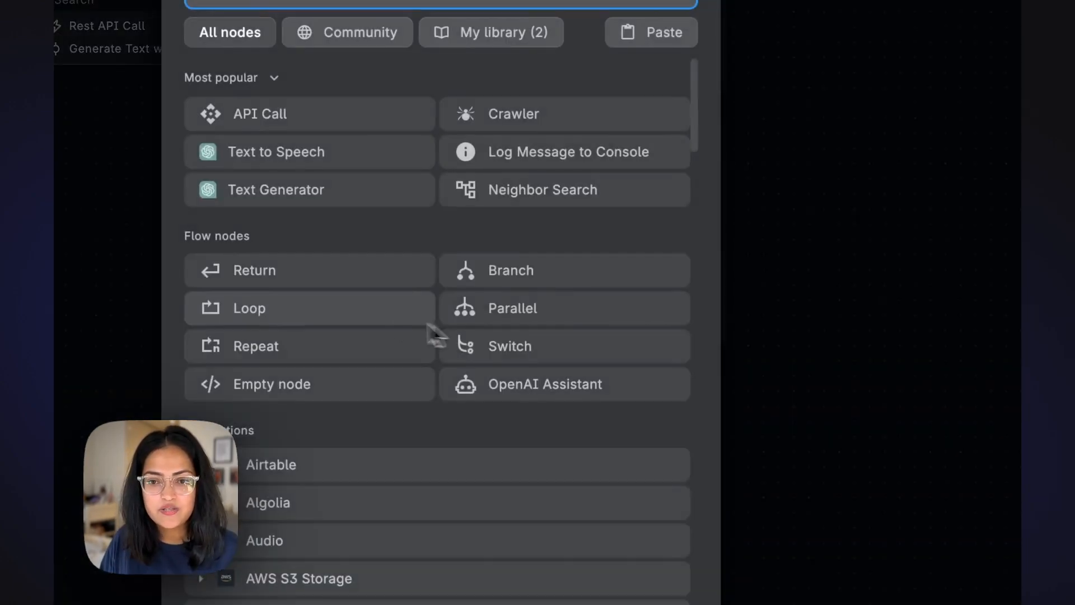
click(270, 280)
click(740, 388)
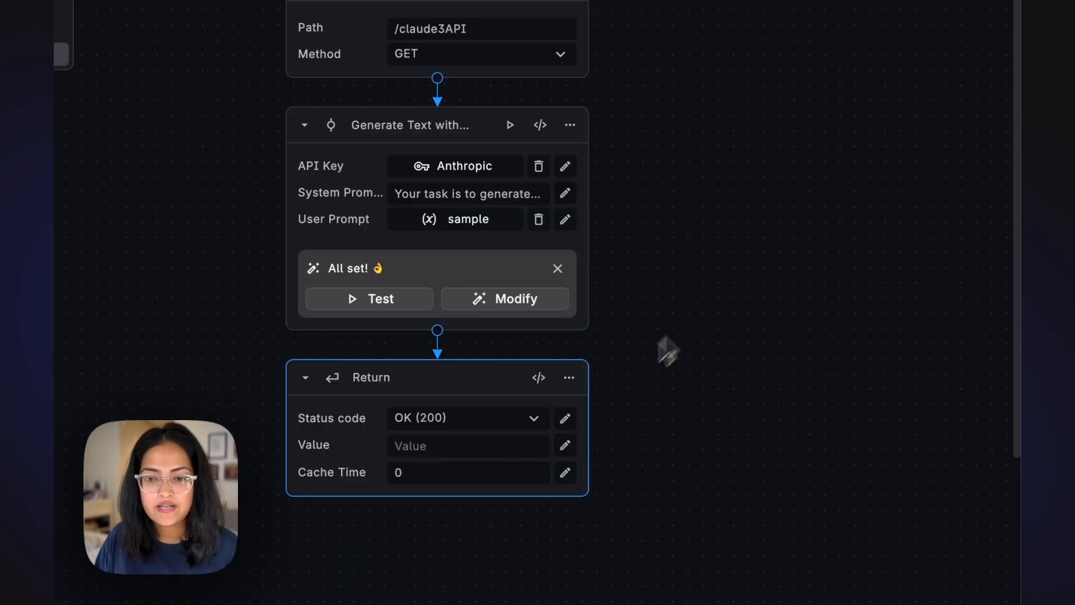
Set the Return node's Value to the output variable of the Generate Text with Claude-3 node
click(759, 449)
click(566, 448)
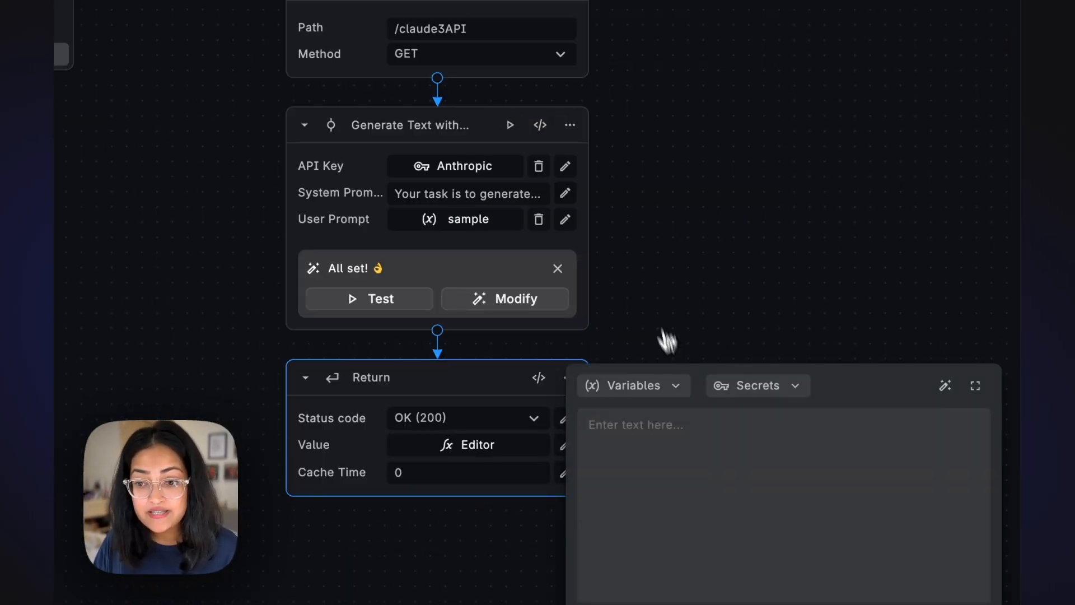
click(676, 388)
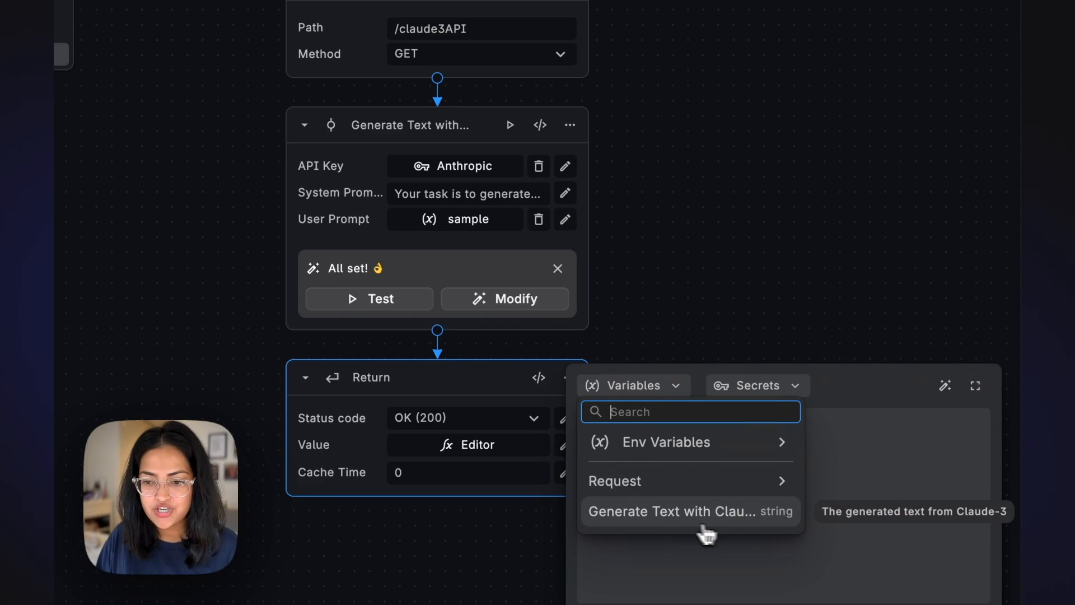
click(730, 530)
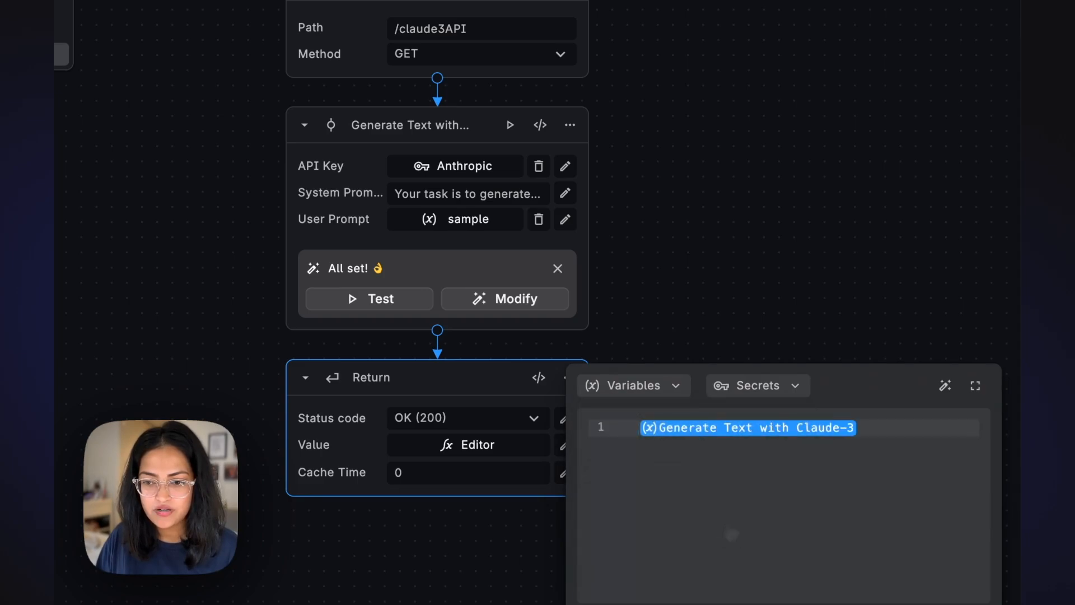
click(702, 304)
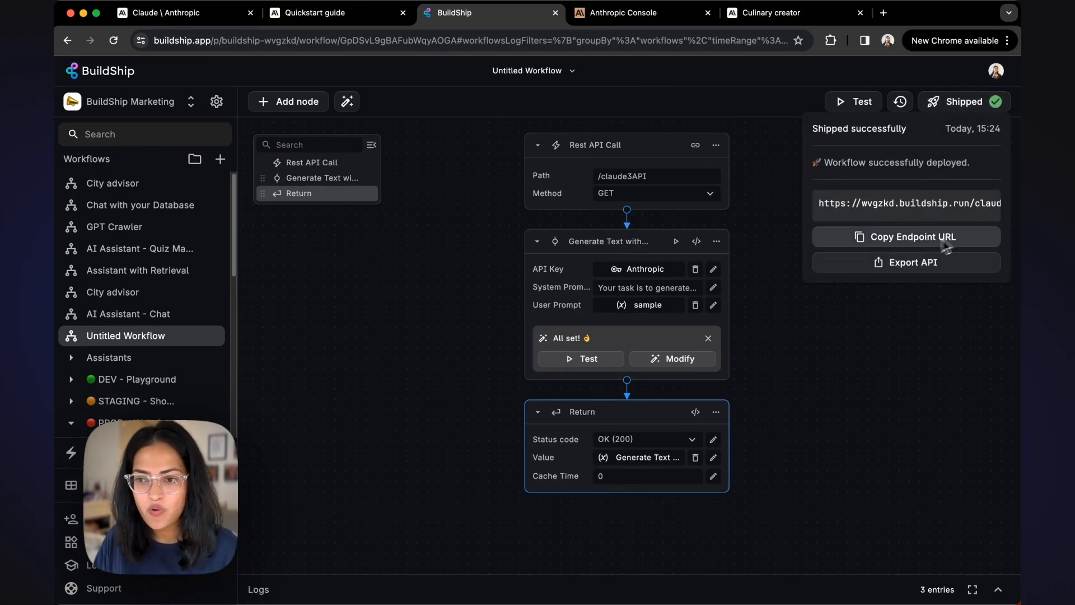
Open the workflow test, switch to the Culinary creator page and select its example user prompt text
click(863, 103)
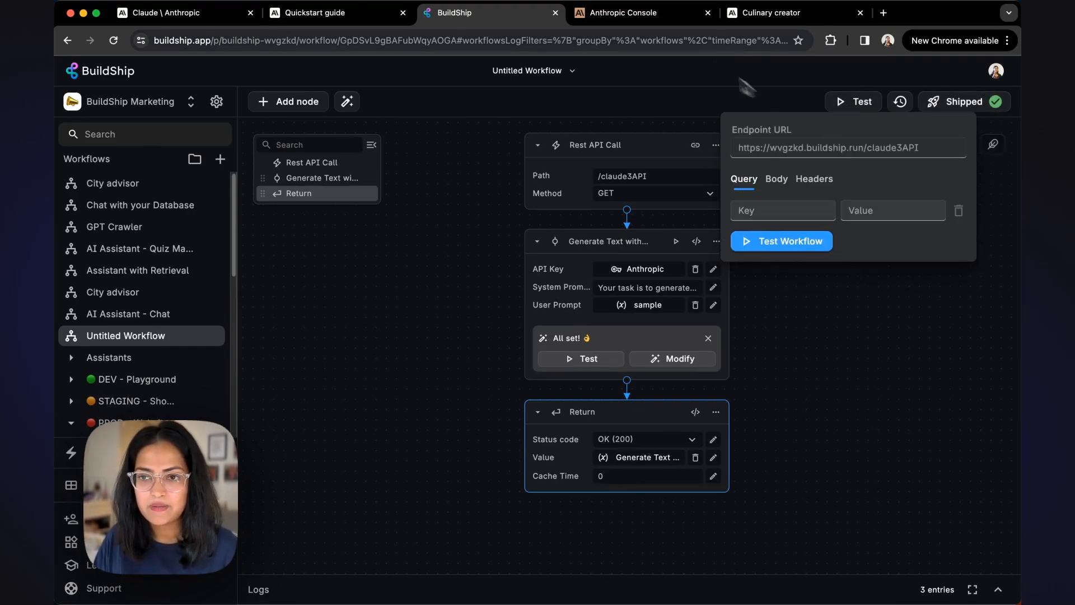
click(753, 14)
click(197, 298)
drag(159, 286, 354, 314)
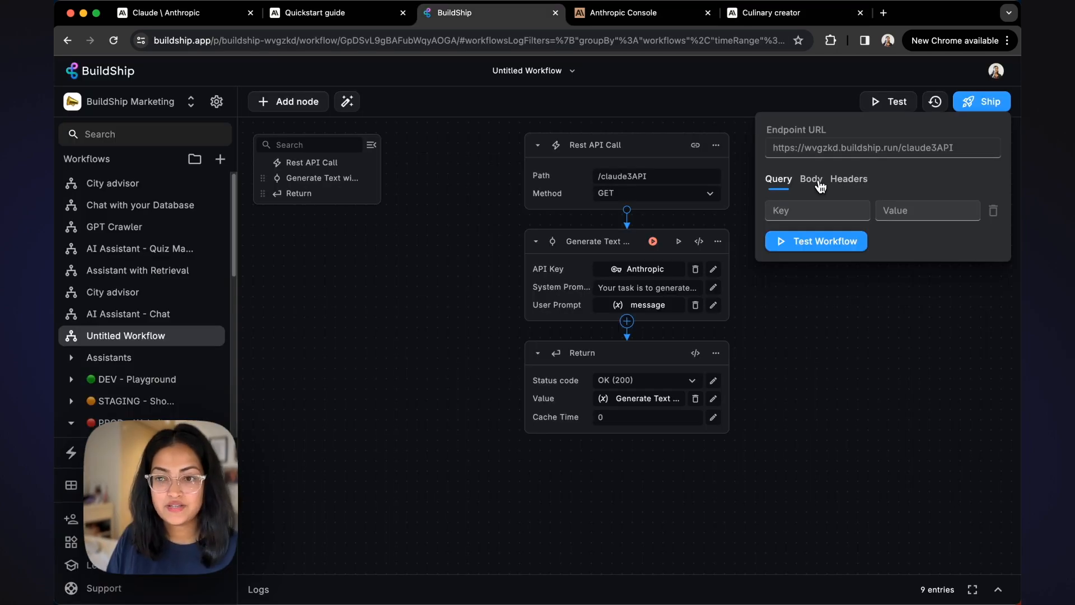
Rename the key in the test request's JSON body to "message", keeping the ingredients and dietary preferences text as its value
click(812, 179)
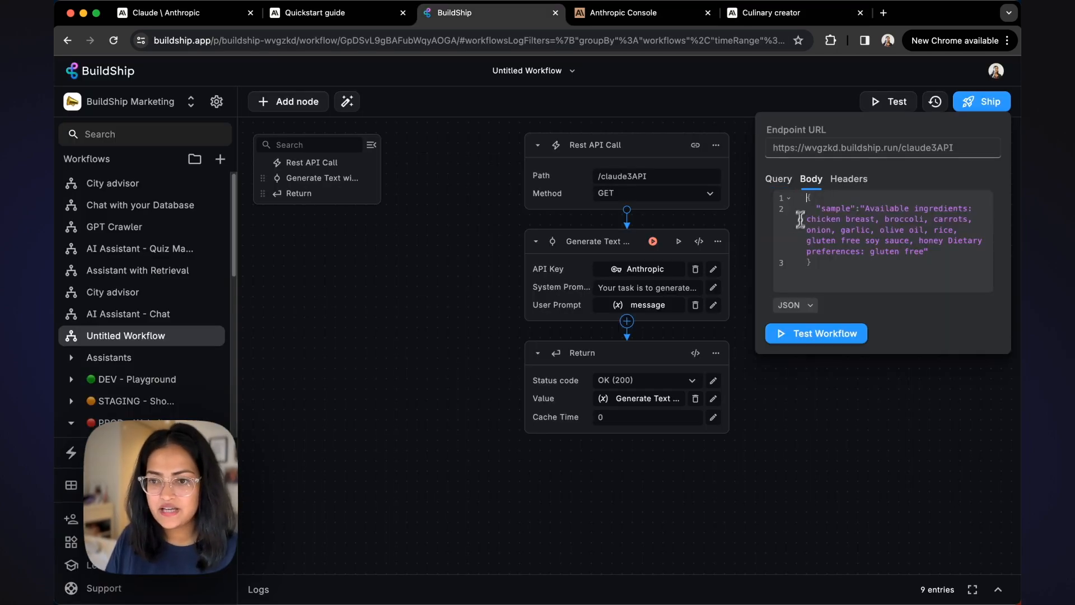
double_click(838, 209)
text(message)
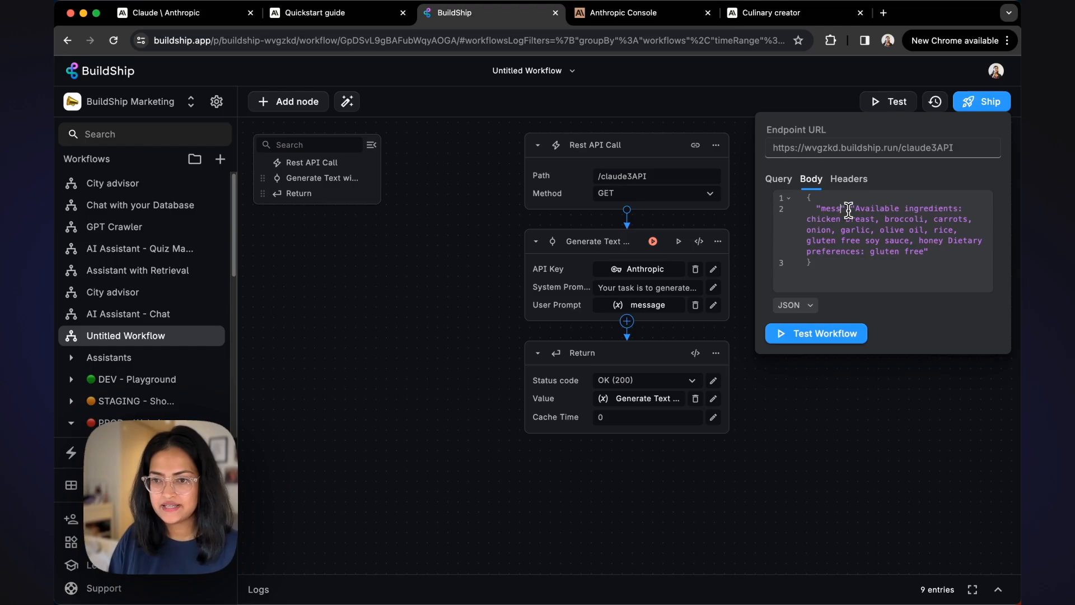
Examine the message field under Body in the Rest API Call trigger's output definition, leaving the trigger editor without saving
click(716, 147)
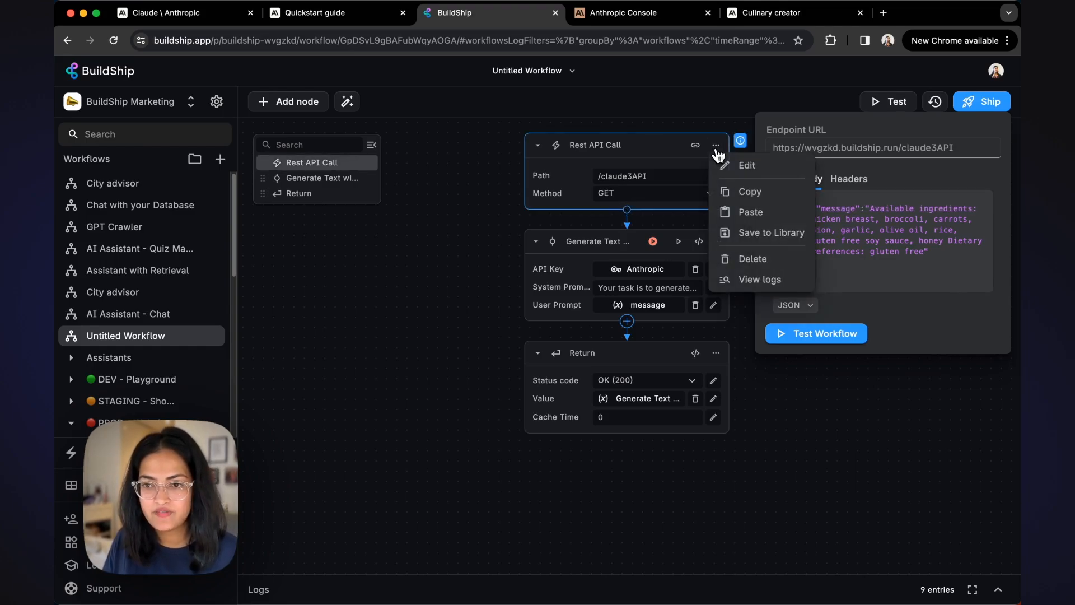
click(743, 177)
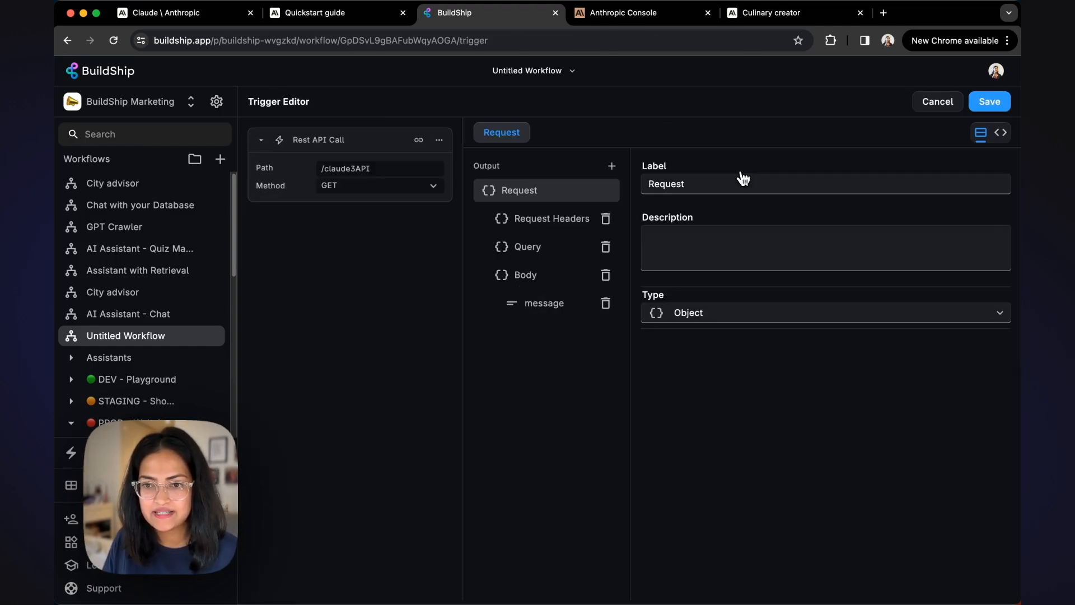
click(543, 282)
click(543, 316)
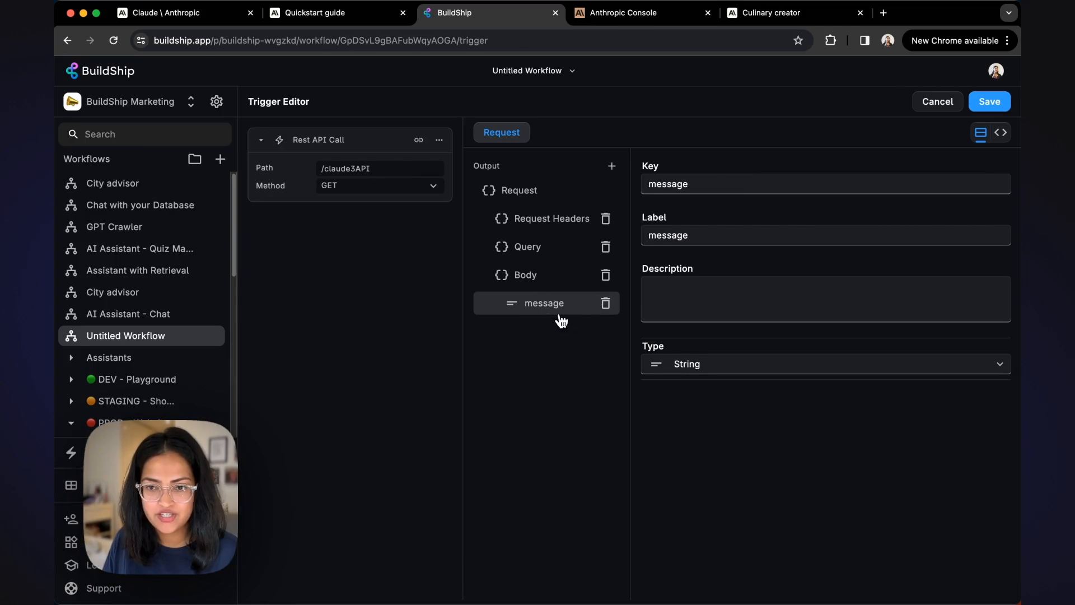
click(933, 103)
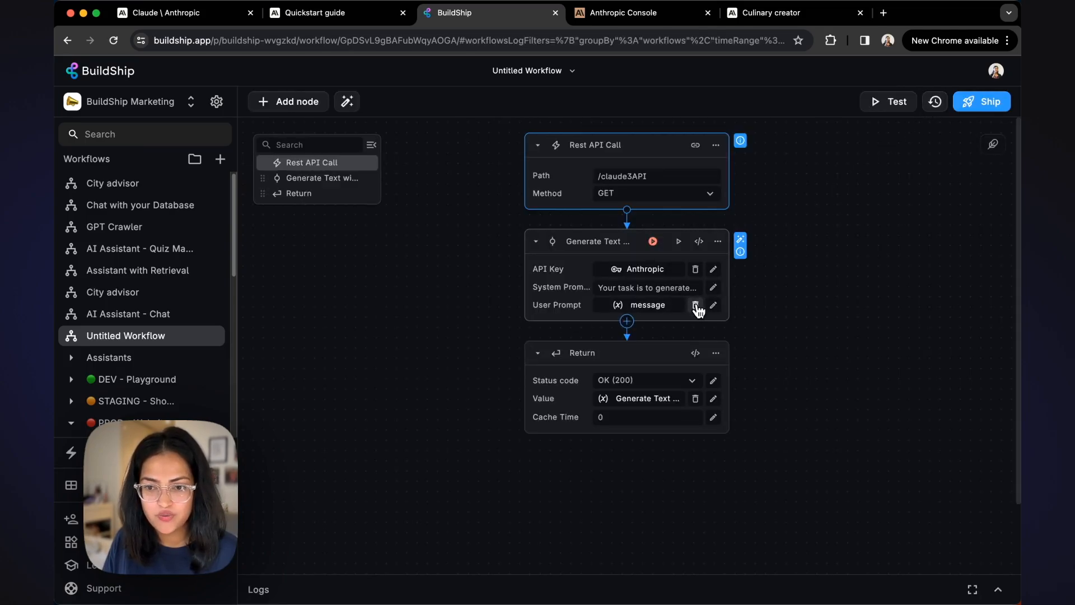
Check the variable used for the User Prompt and run the workflow test with the JSON message body
click(645, 308)
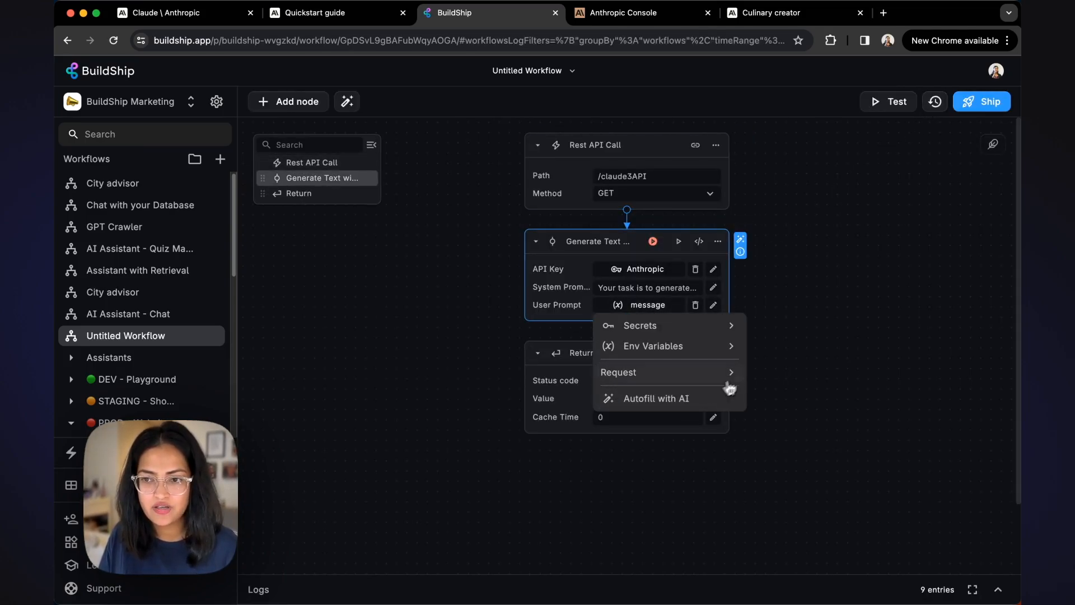
click(889, 102)
click(811, 179)
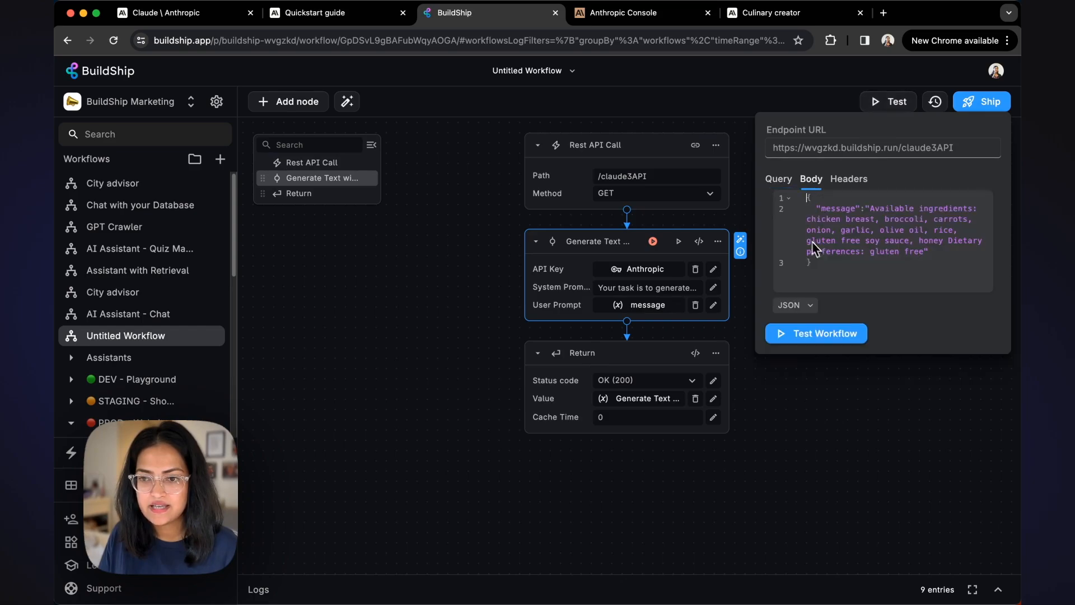
click(823, 333)
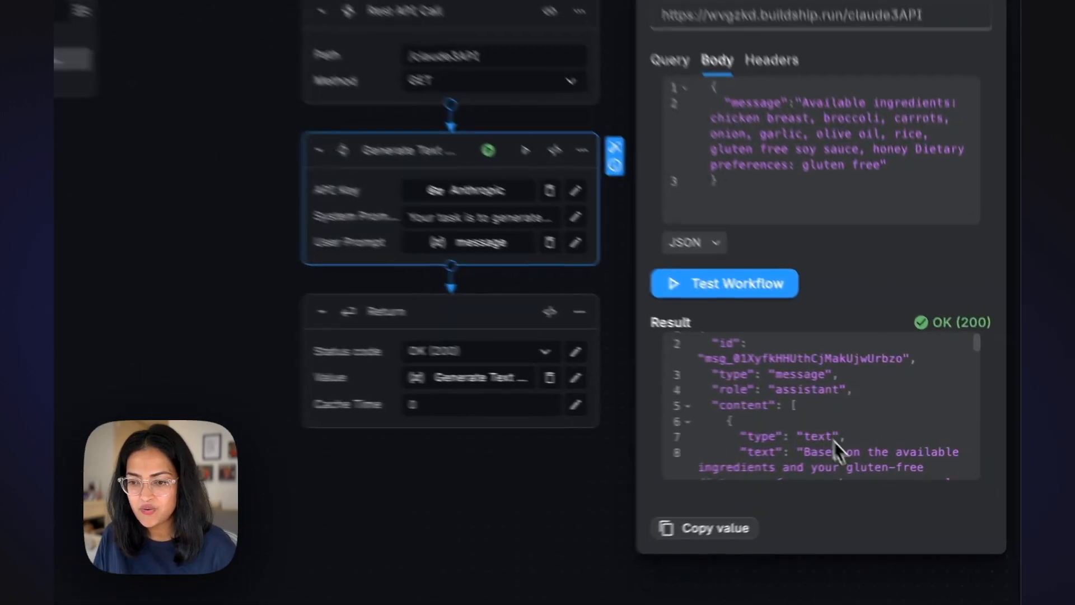
Read the test result from the generated recipe text down to the model and token usage details
scroll(911, 457, down, 2)
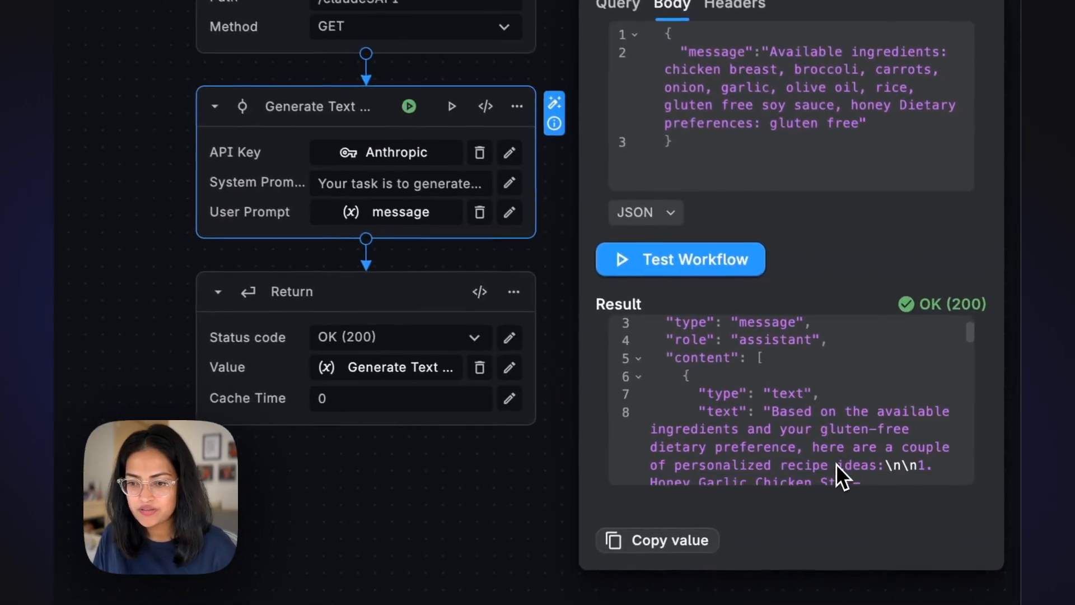
scroll(835, 464, down, 5)
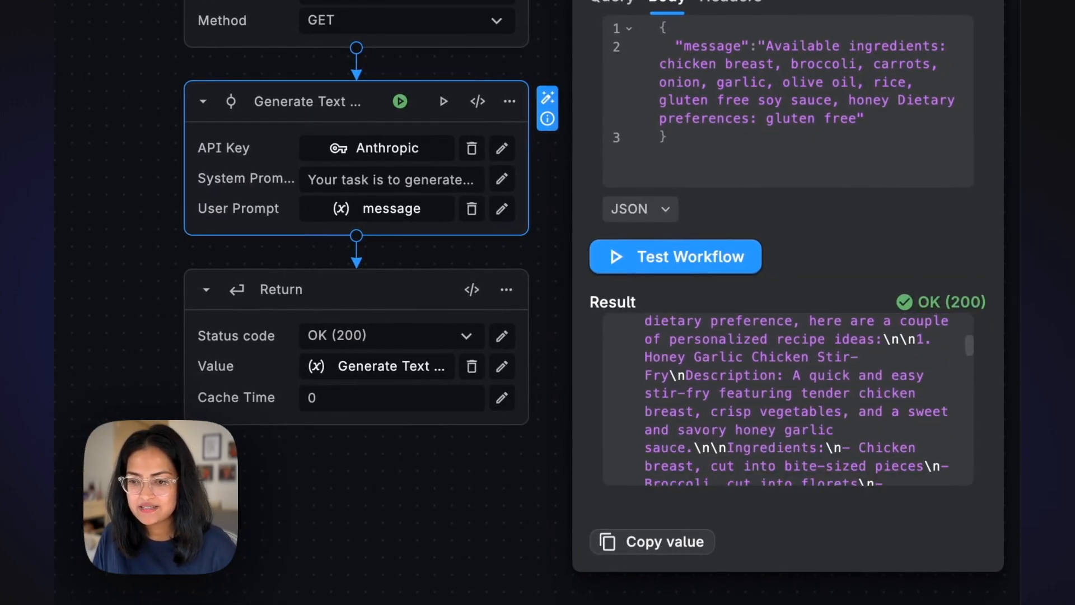
scroll(789, 399, down, 15)
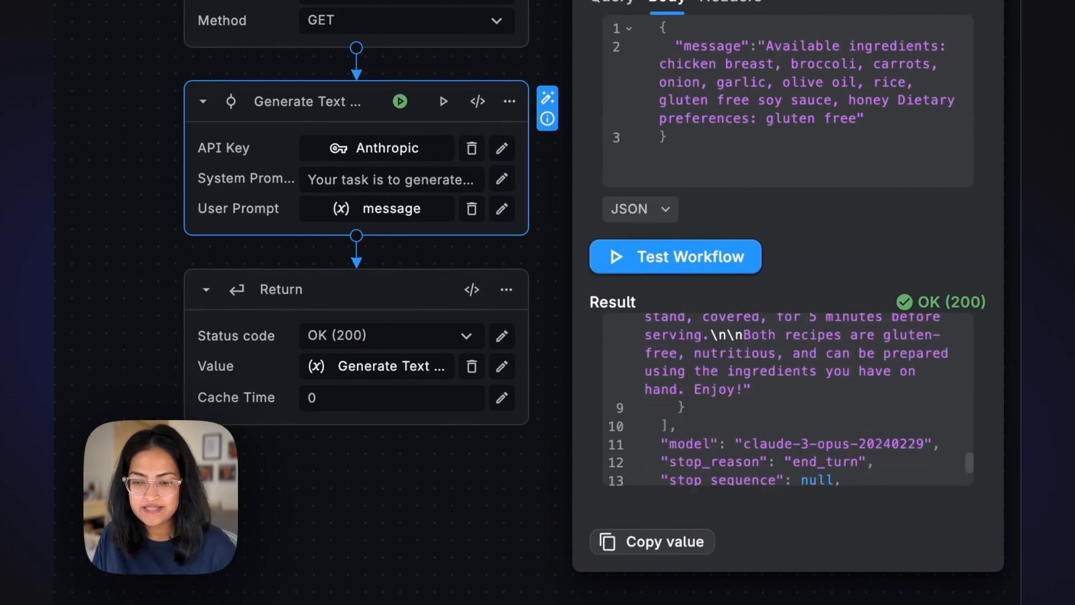
scroll(788, 399, down, 3)
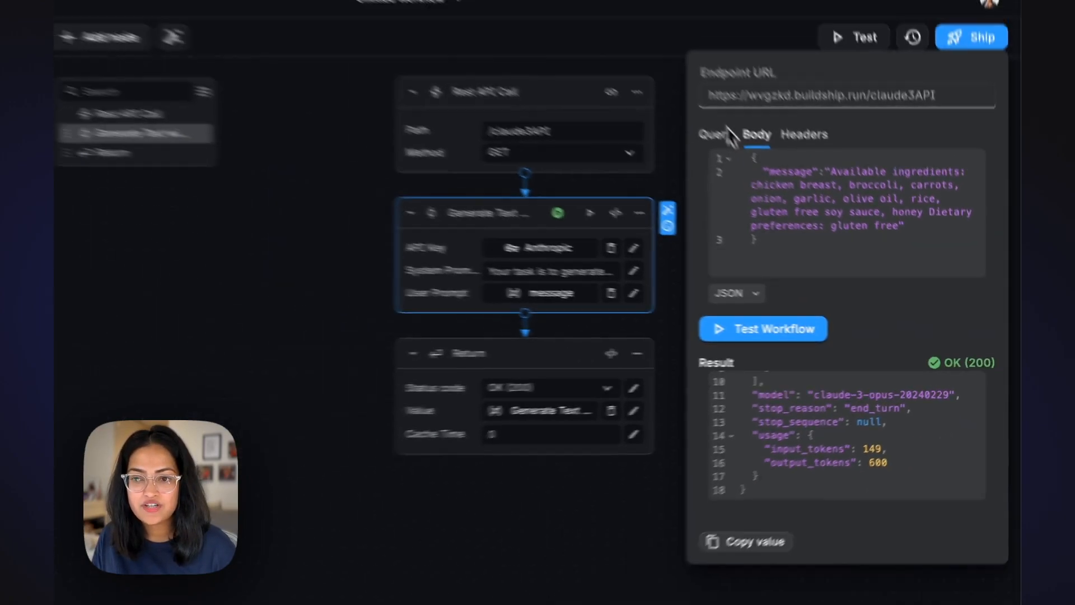
Highlight the workflow's endpoint URL and look over the Rest API Call trigger's options
drag(708, 96, 970, 114)
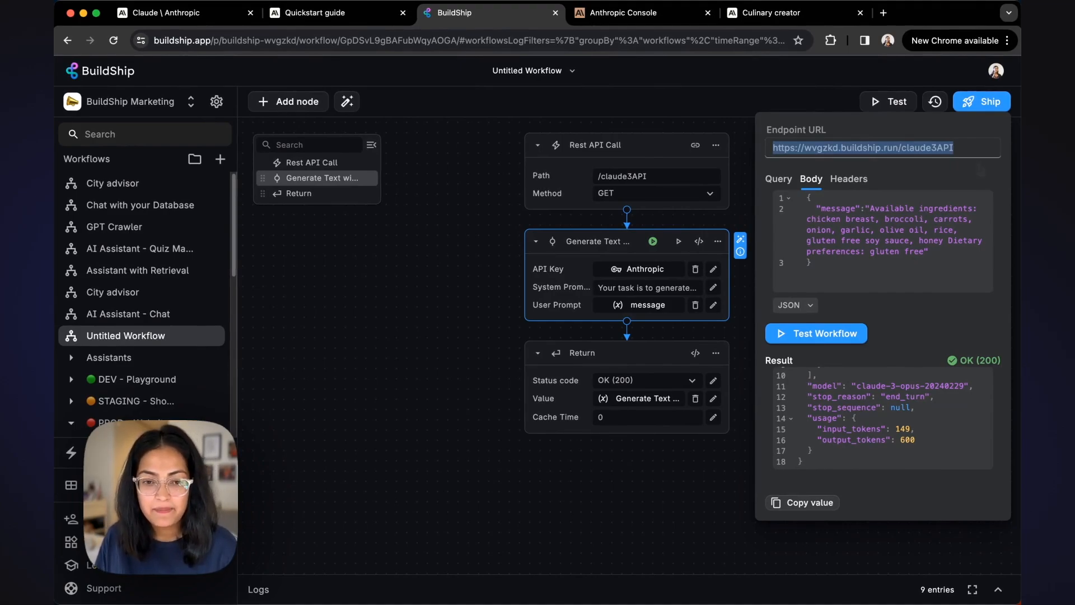
click(716, 144)
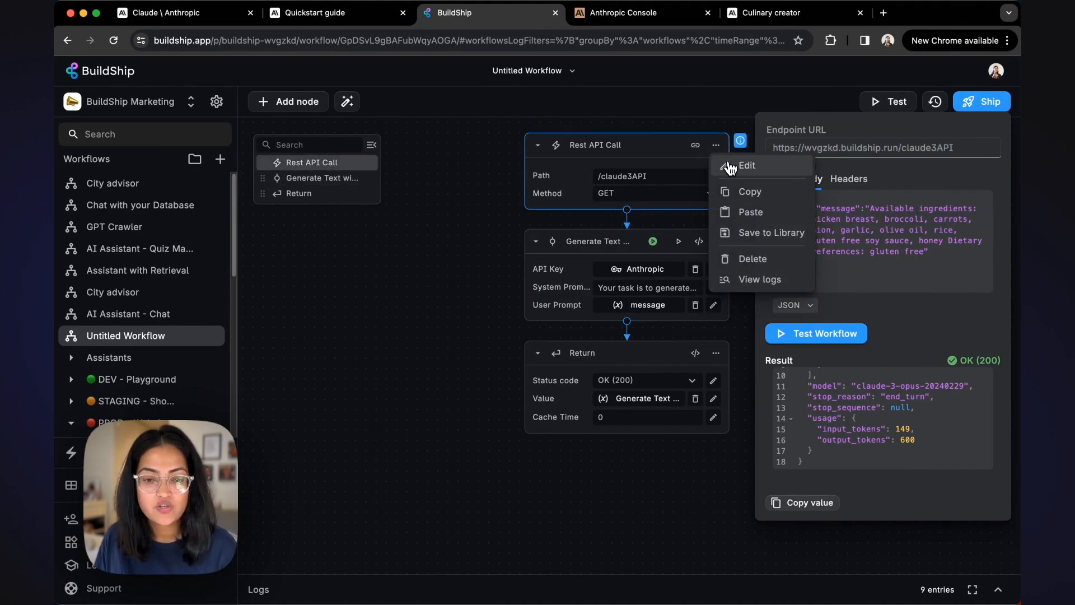
click(505, 256)
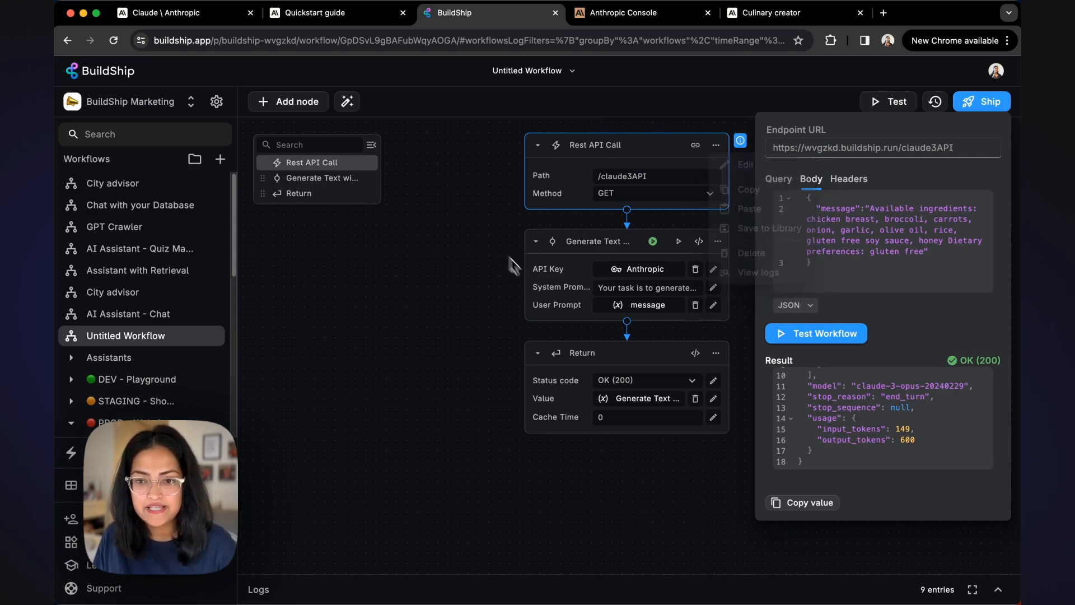
Search the node library for "data" and browse the database integration nodes without adding one
click(628, 327)
text(data)
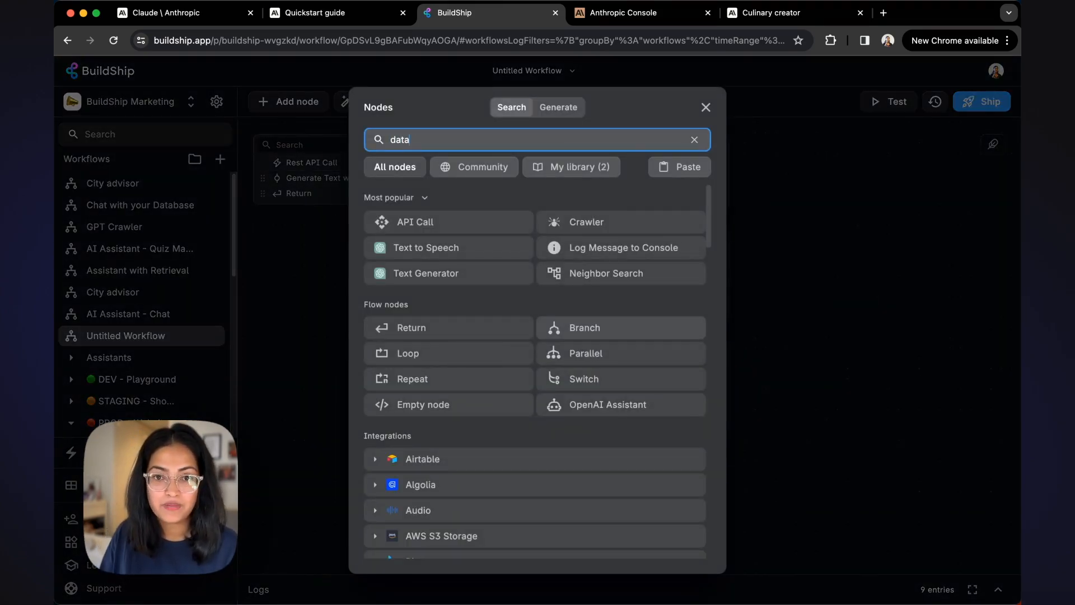
scroll(561, 392, down, 5)
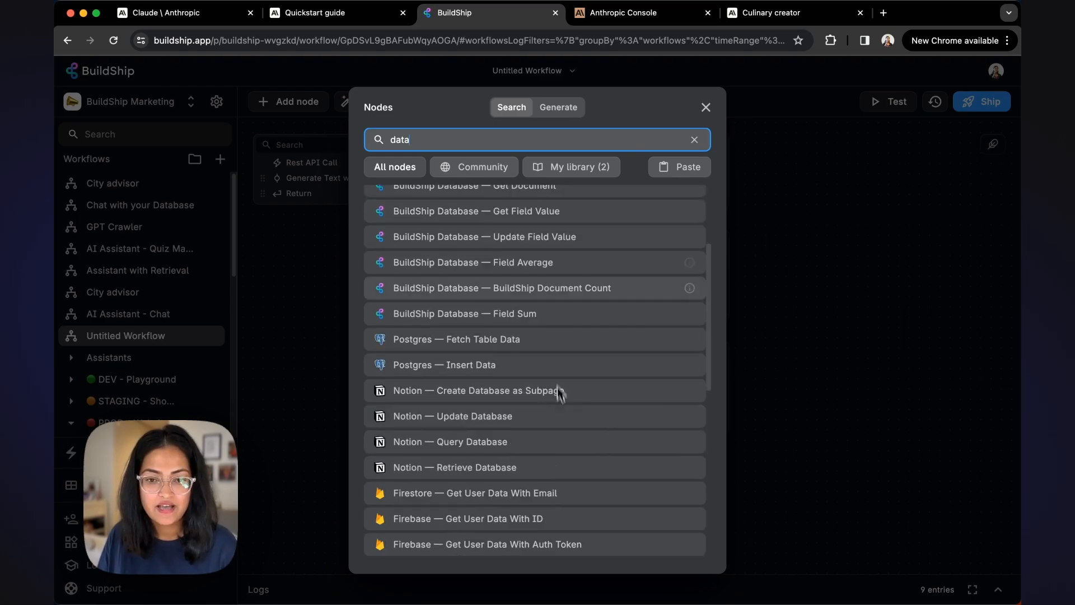
scroll(563, 419, down, 3)
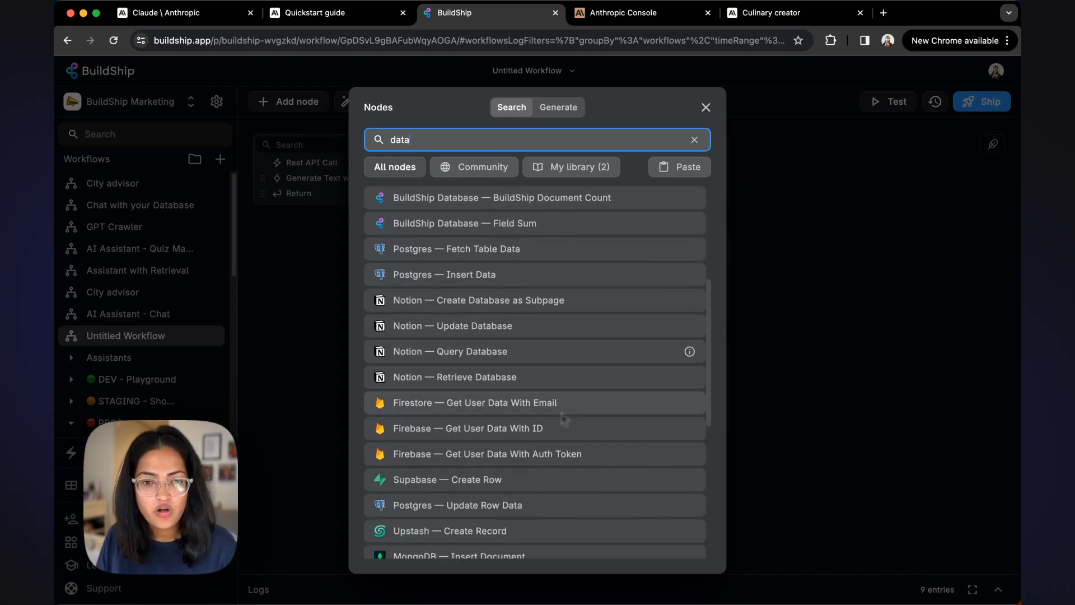
scroll(563, 415, down, 5)
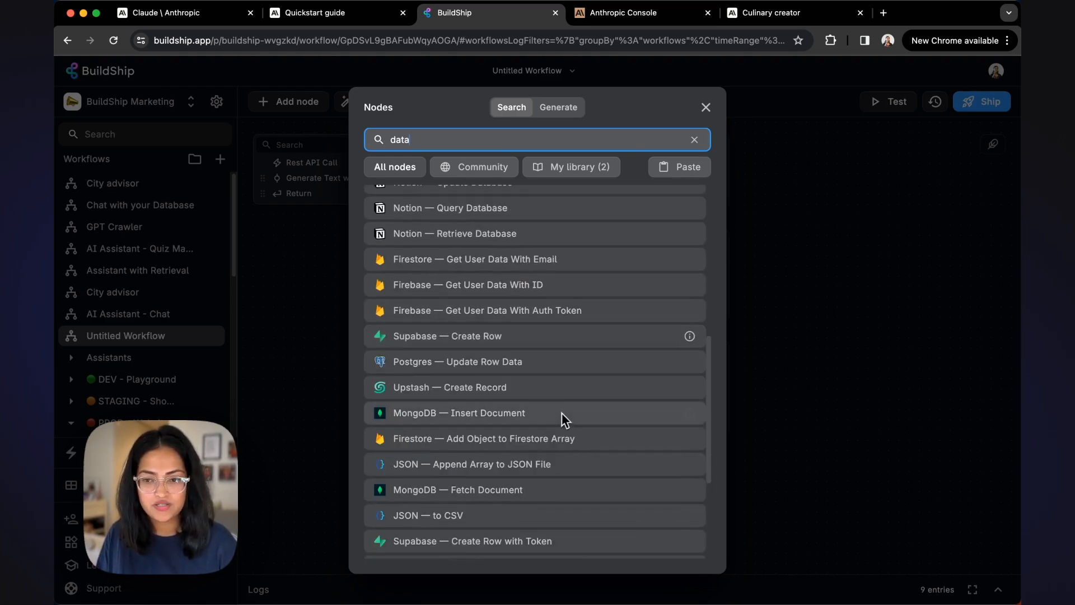
click(782, 424)
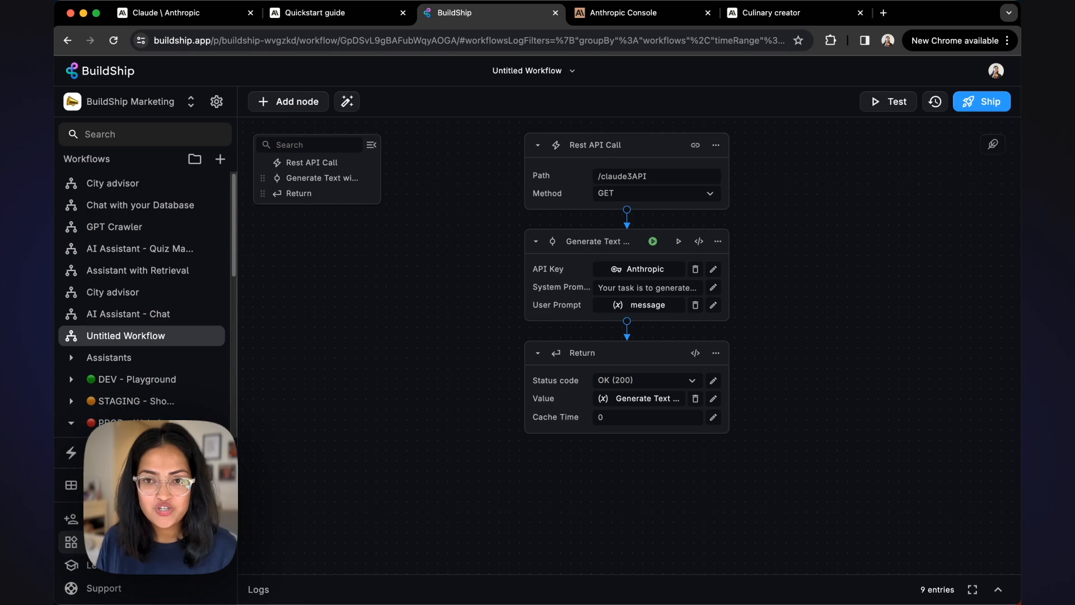
Open the project's workflow templates gallery
click(71, 542)
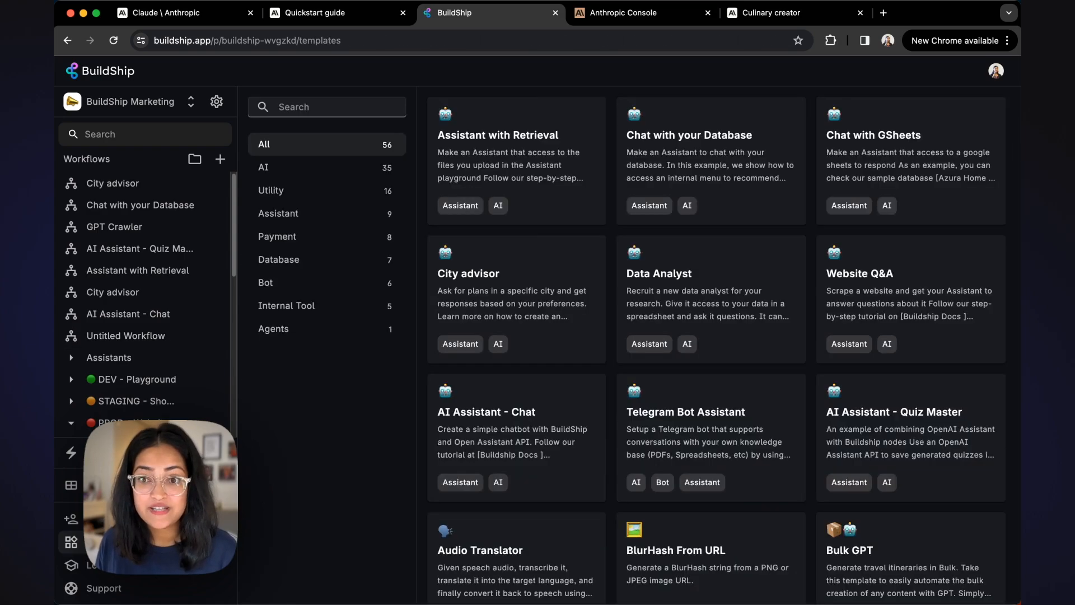